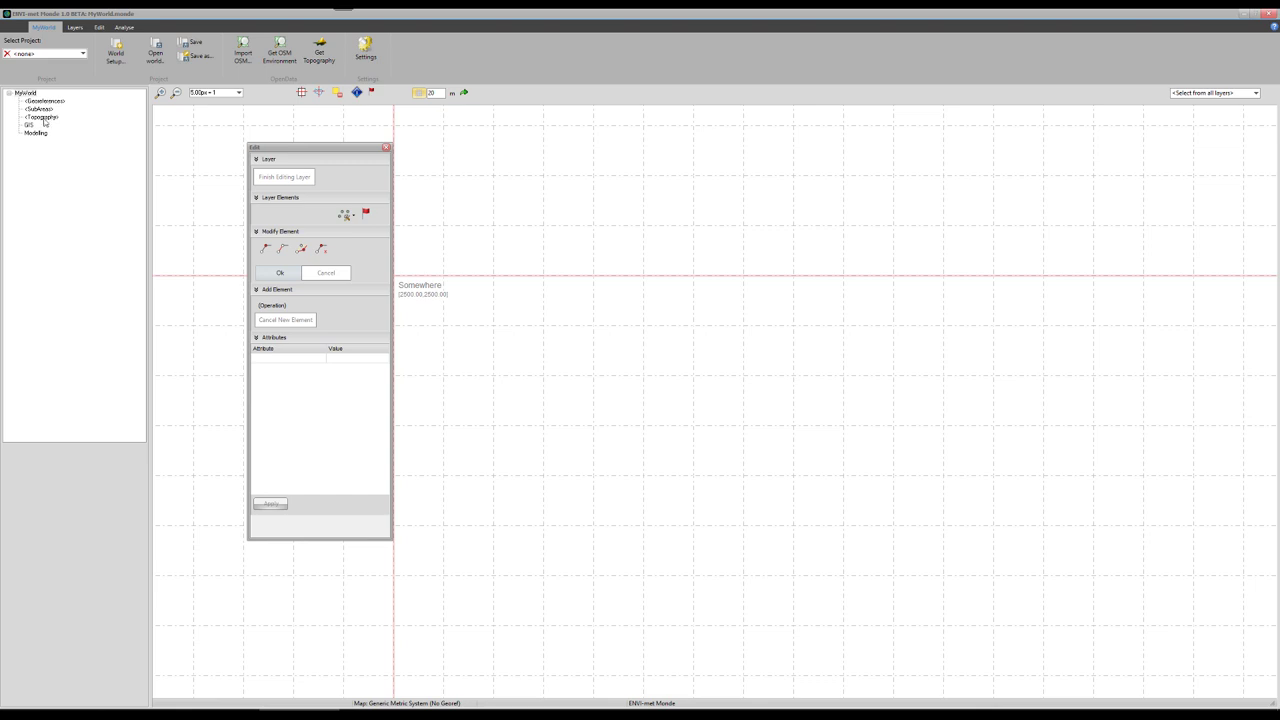
Step: Review the MyWorld project tree categories and the available GIS and modelling layer types
left_click(57, 102)
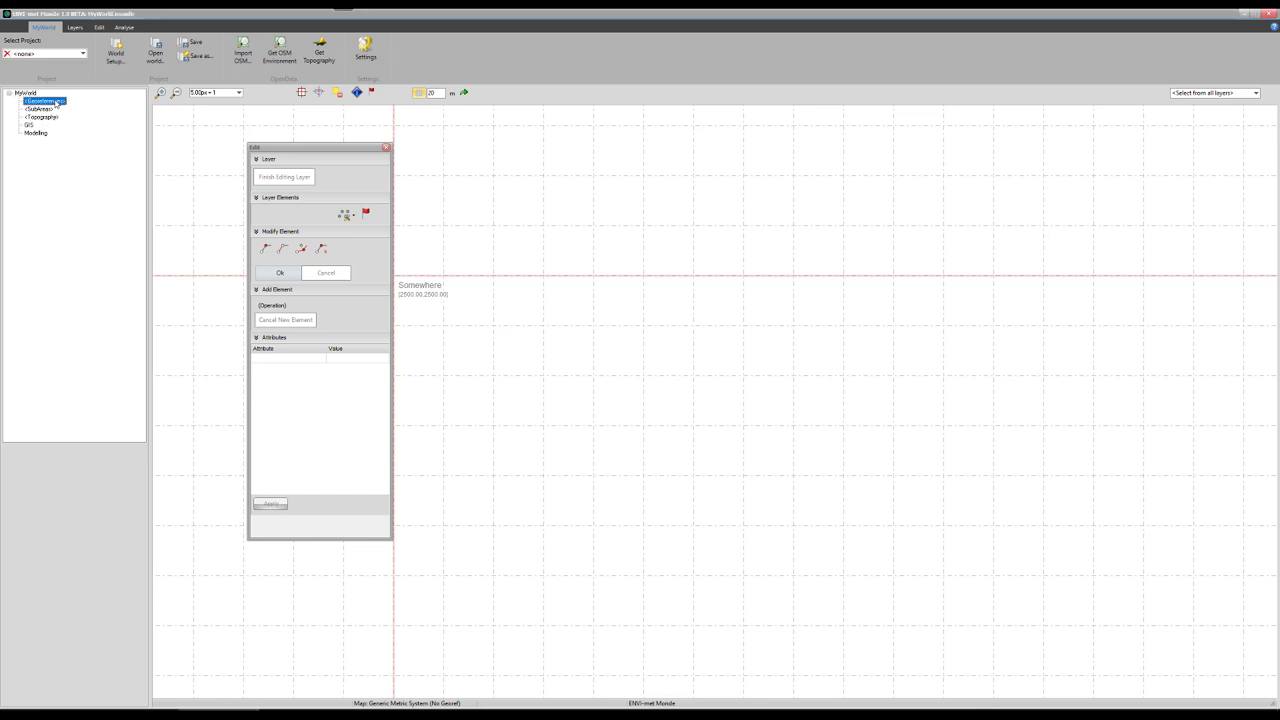
left_click(42, 110)
left_click(44, 118)
left_click(29, 125)
left_click(40, 133)
left_click(29, 125)
left_click(76, 27)
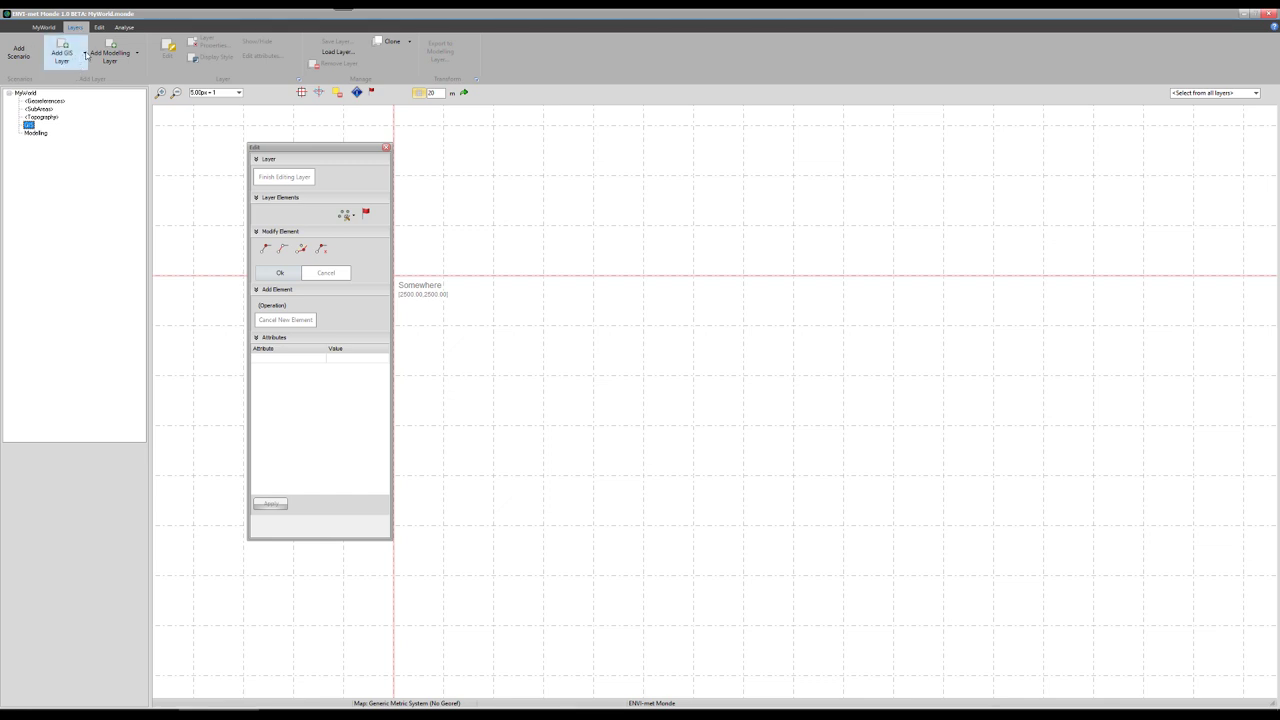
left_click(85, 55)
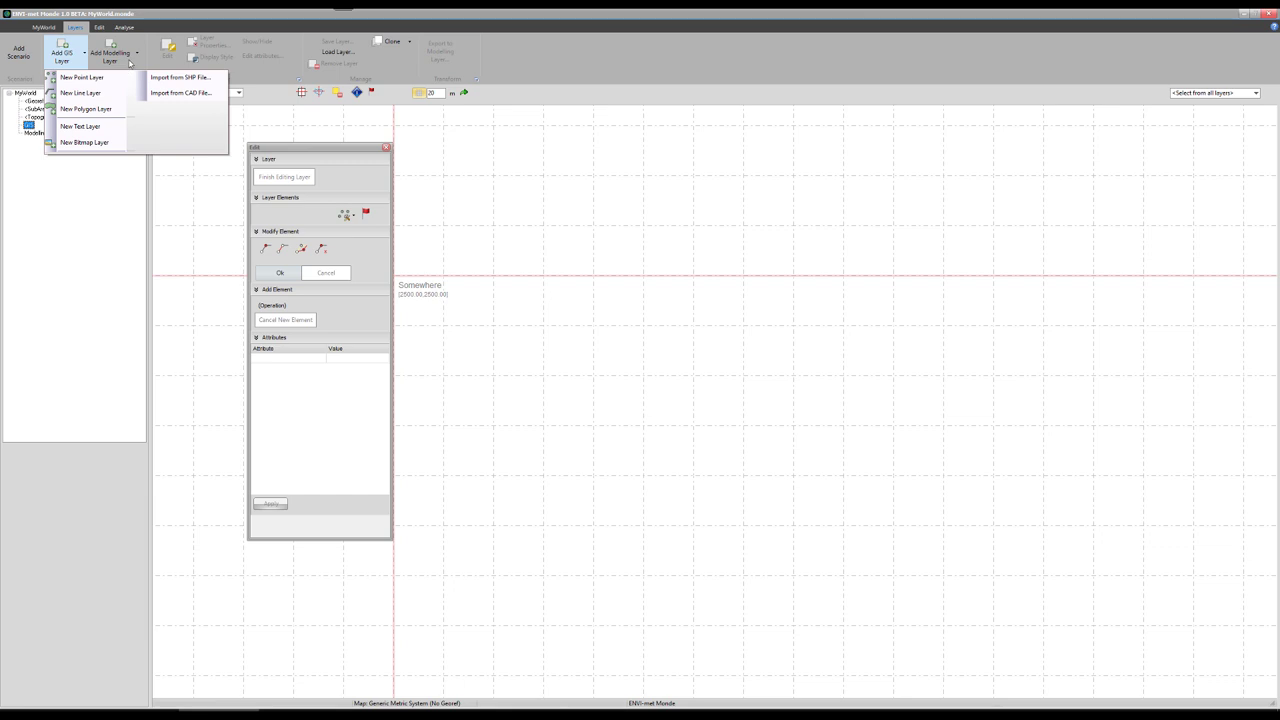
left_click(140, 56)
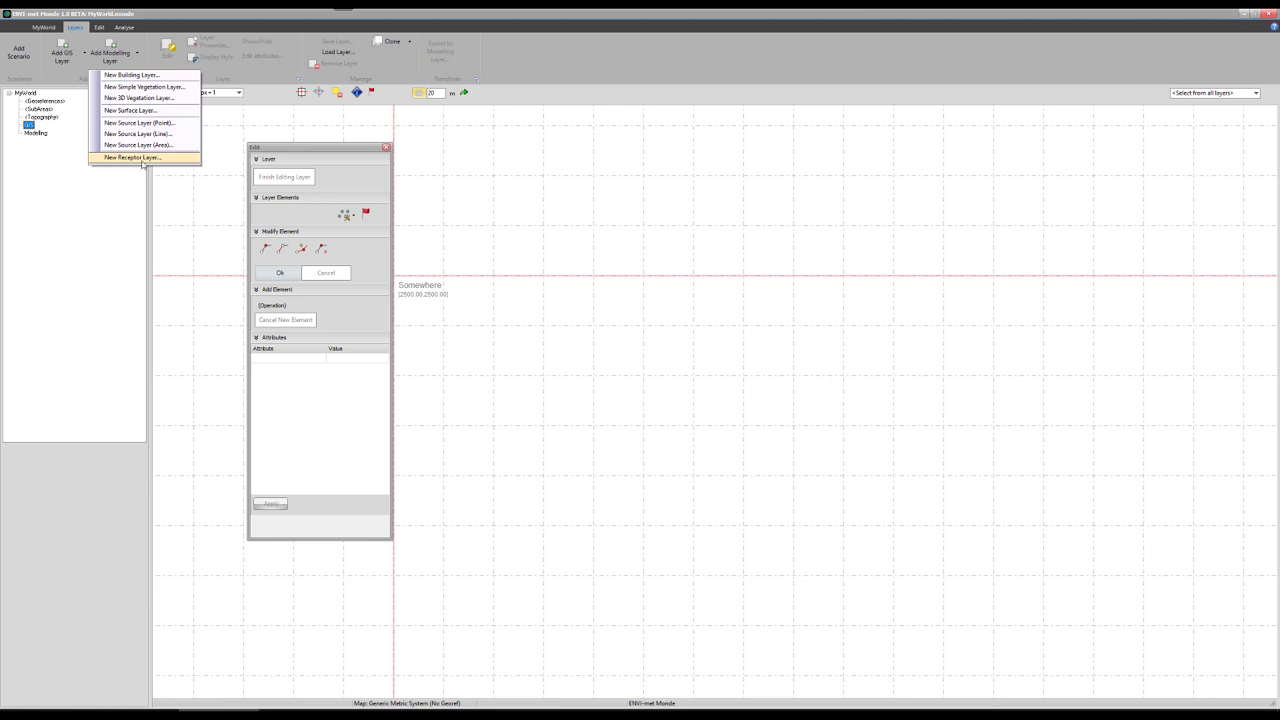
left_click(72, 221)
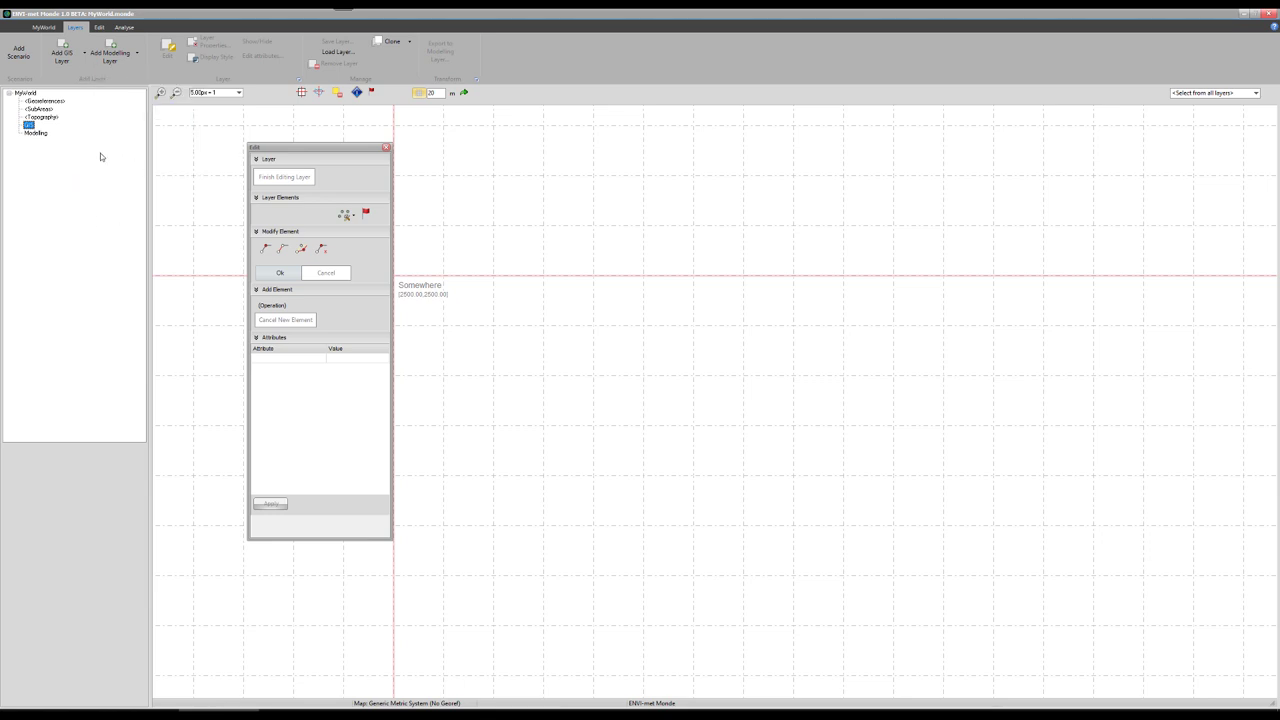
Step: Add a new GIS polygon layer named MyPolygon and close the floating Edit window
left_click(79, 55)
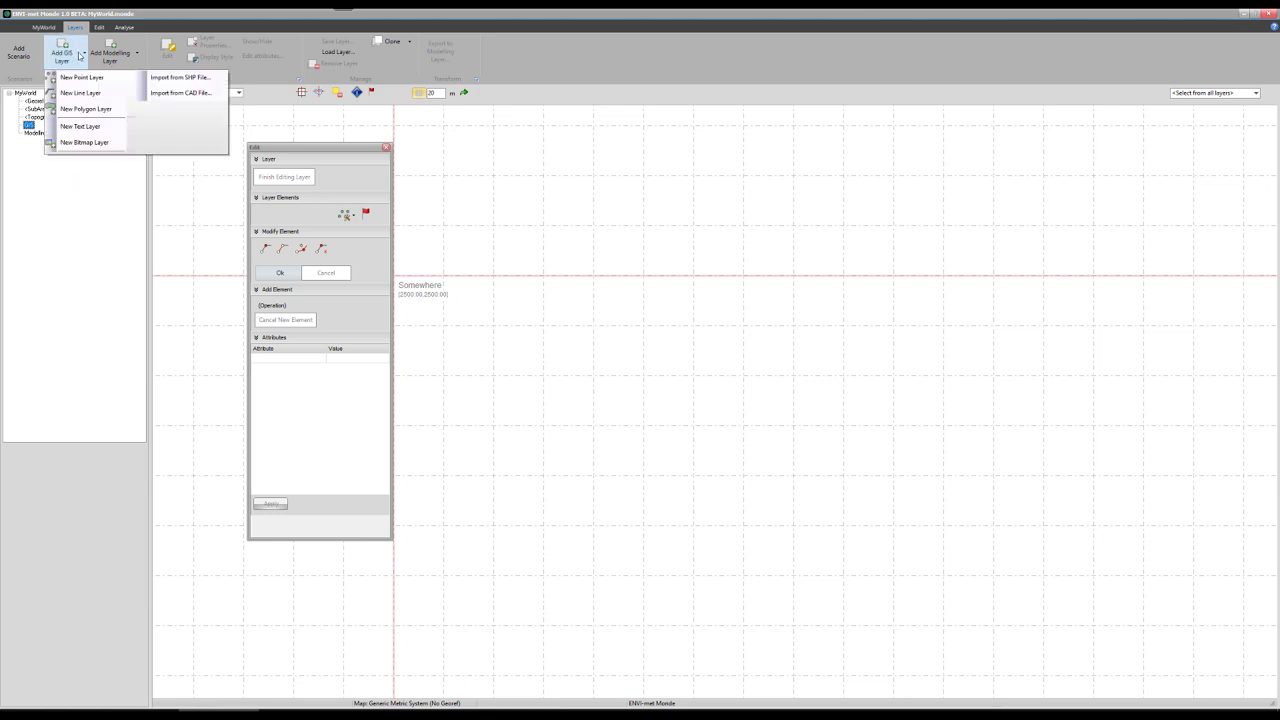
left_click(81, 110)
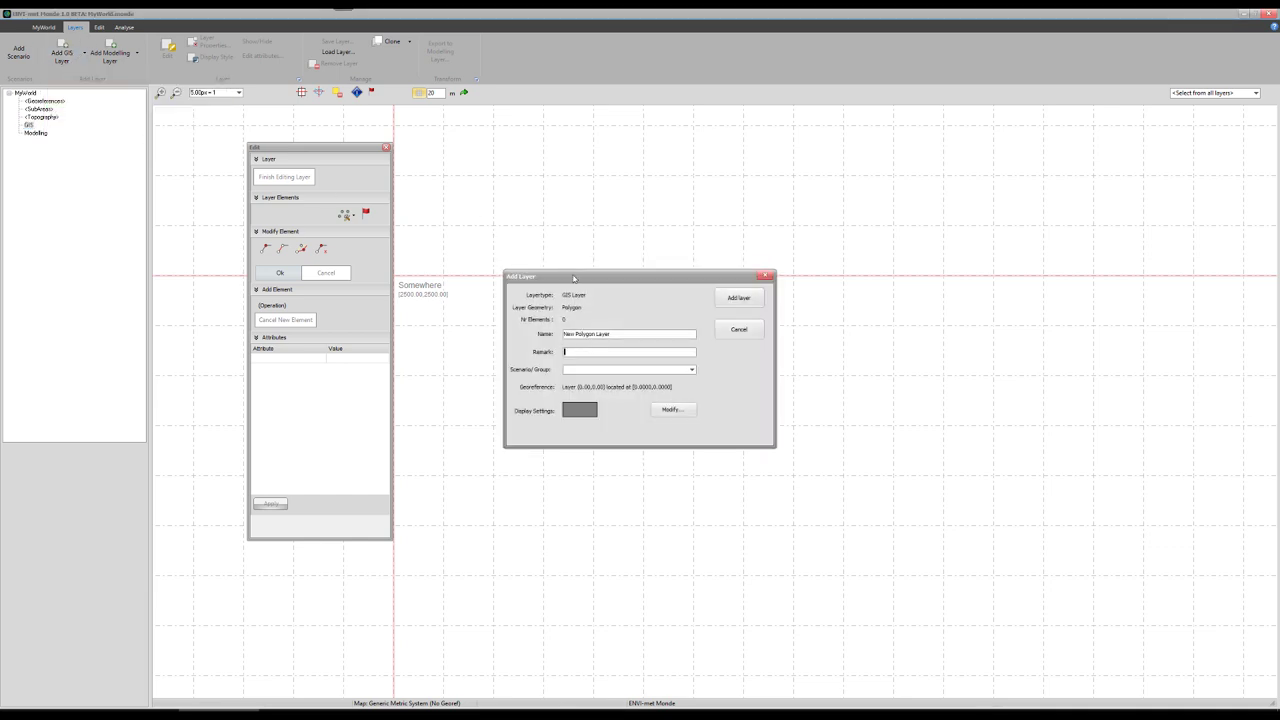
left_click_drag(618, 334, 560, 334)
type("MyPolygon")
left_click(737, 298)
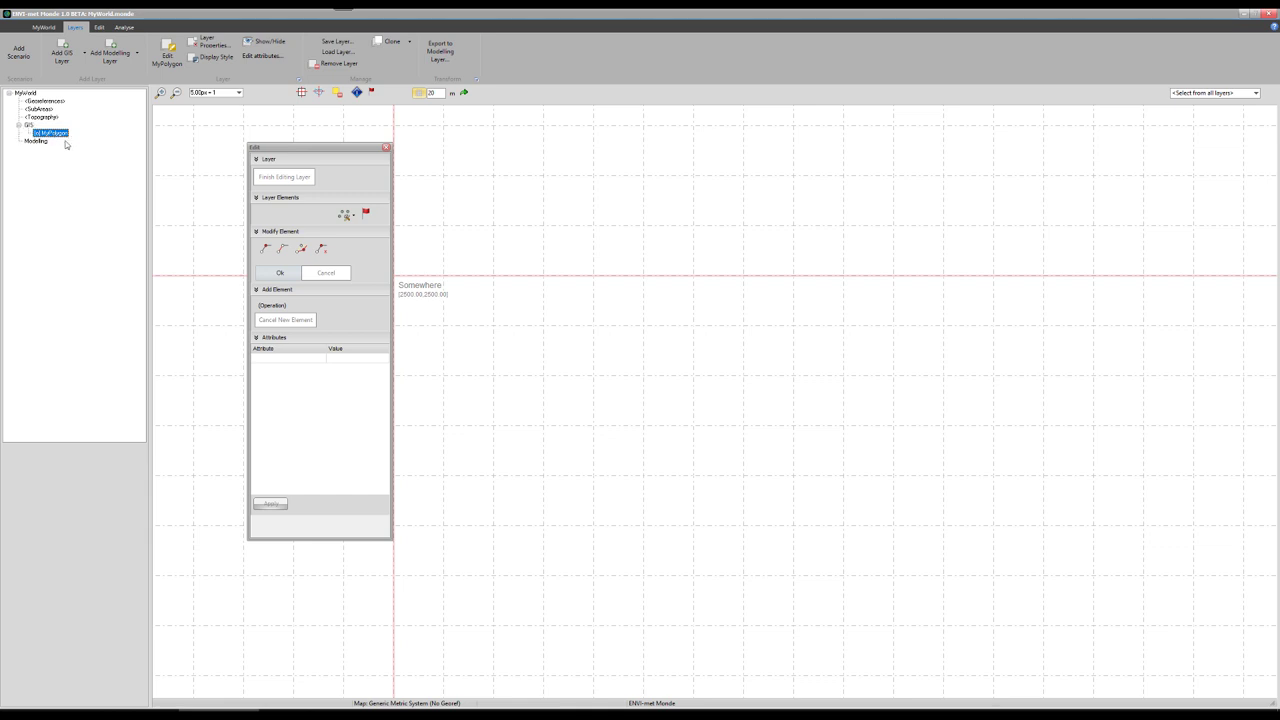
left_click(388, 150)
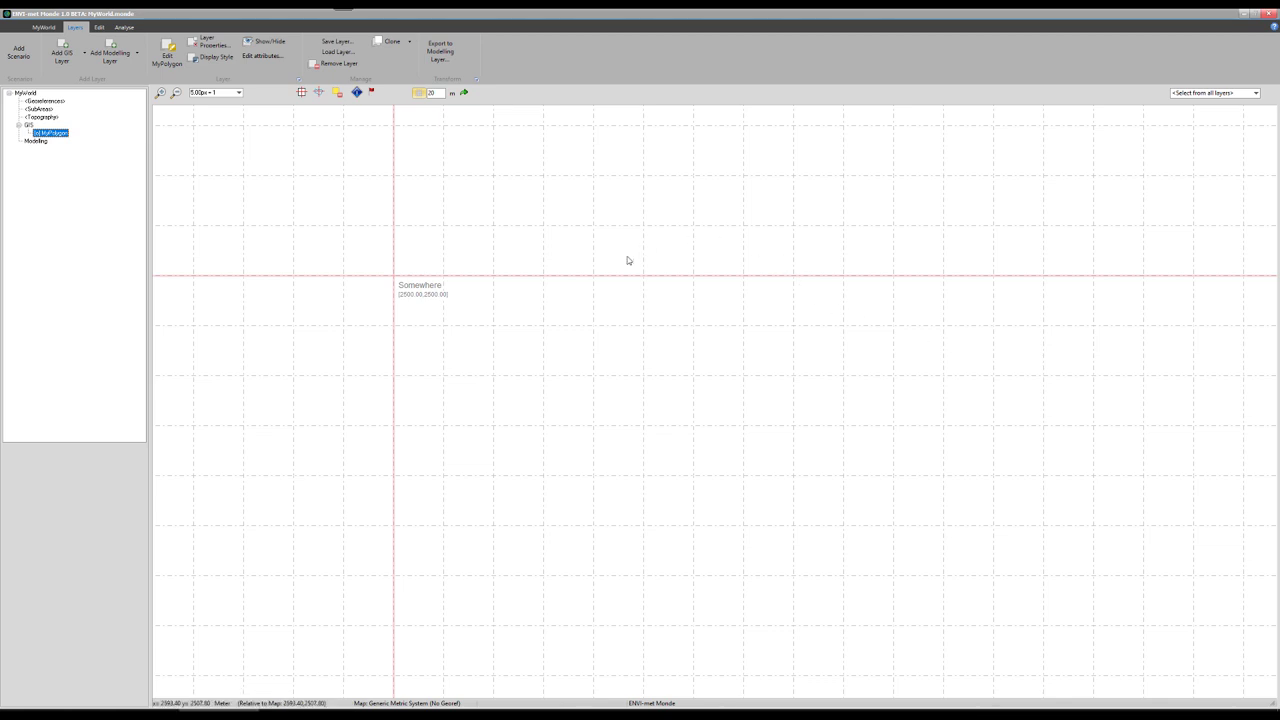
Step: Examine the full extent of the world map and its grid at different zoom scales
left_click(176, 92)
left_click(176, 92)
left_click(176, 92)
left_click(176, 92)
left_click(176, 92)
left_click(176, 92)
left_click(176, 92)
left_click(176, 92)
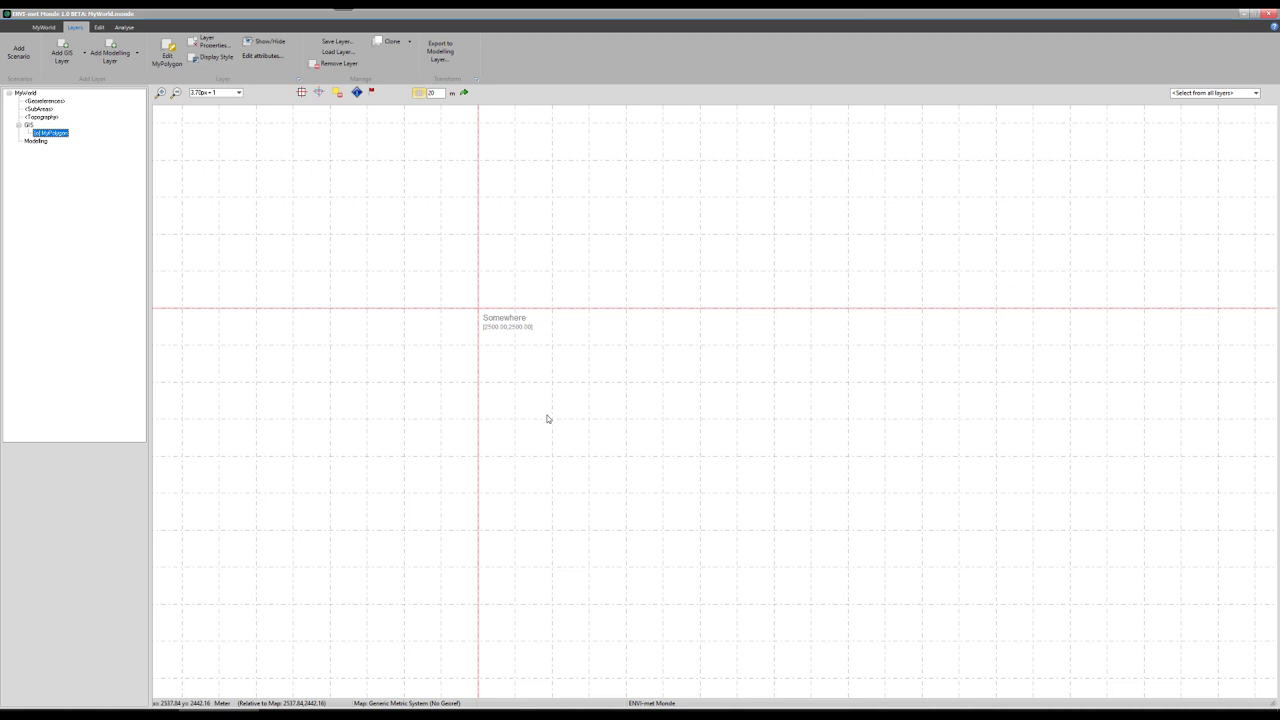
left_click(176, 92)
left_click(176, 92)
left_click(176, 92)
left_click(176, 92)
left_click(176, 92)
left_click(176, 92)
left_click(176, 92)
left_click(176, 92)
left_click(176, 92)
left_click(176, 92)
left_click(176, 92)
left_click(176, 92)
left_click(176, 92)
left_click(176, 92)
left_click(176, 92)
left_click(176, 92)
left_click(176, 92)
left_click(176, 92)
left_click(176, 92)
left_click(176, 92)
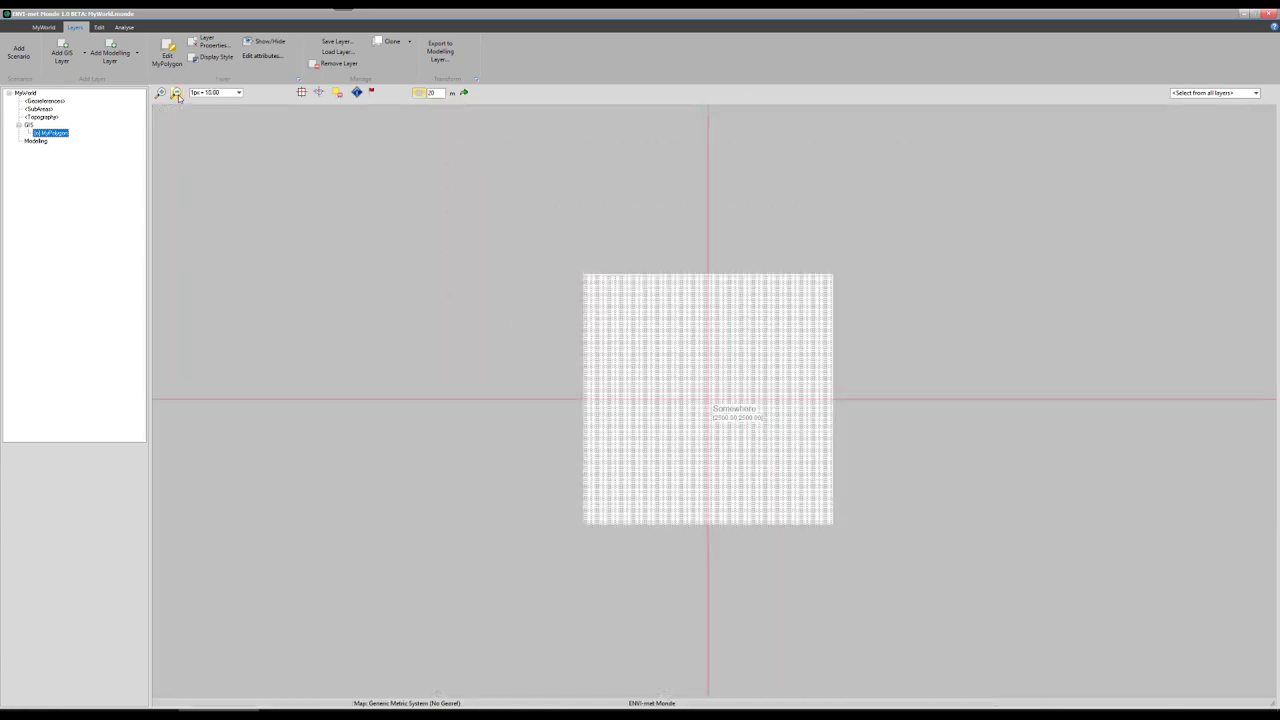
left_click(160, 92)
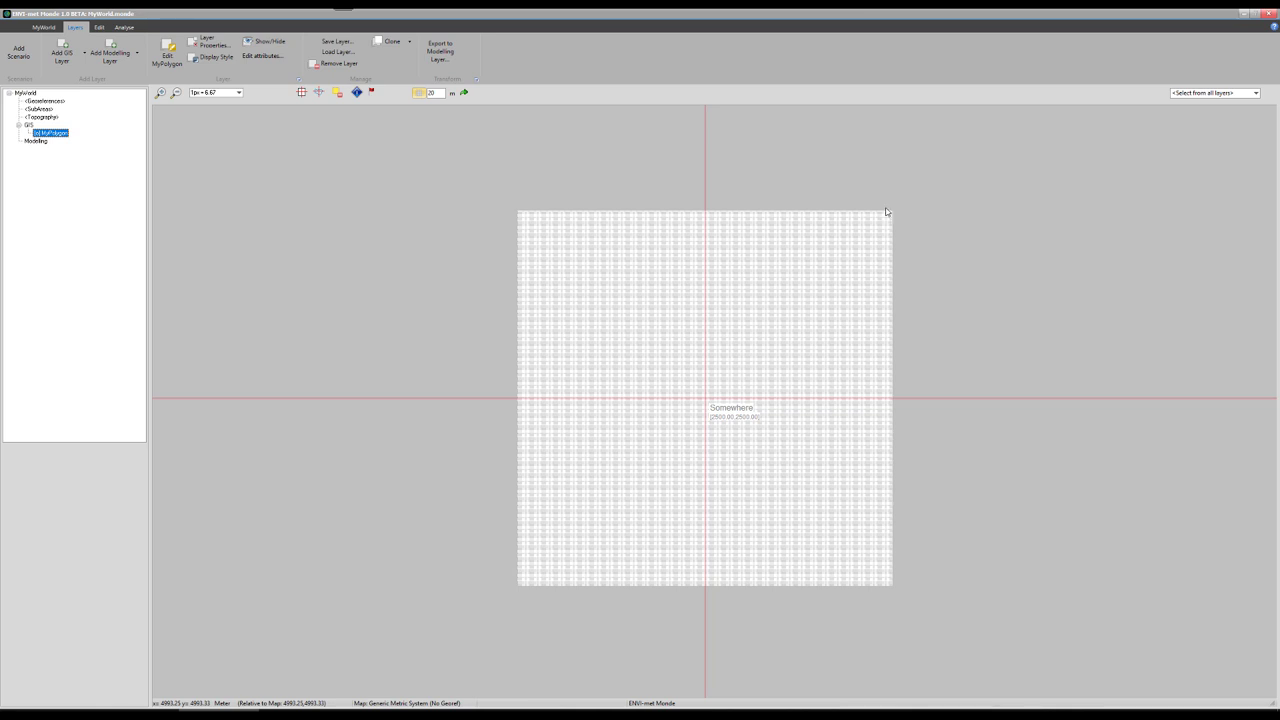
left_click(160, 92)
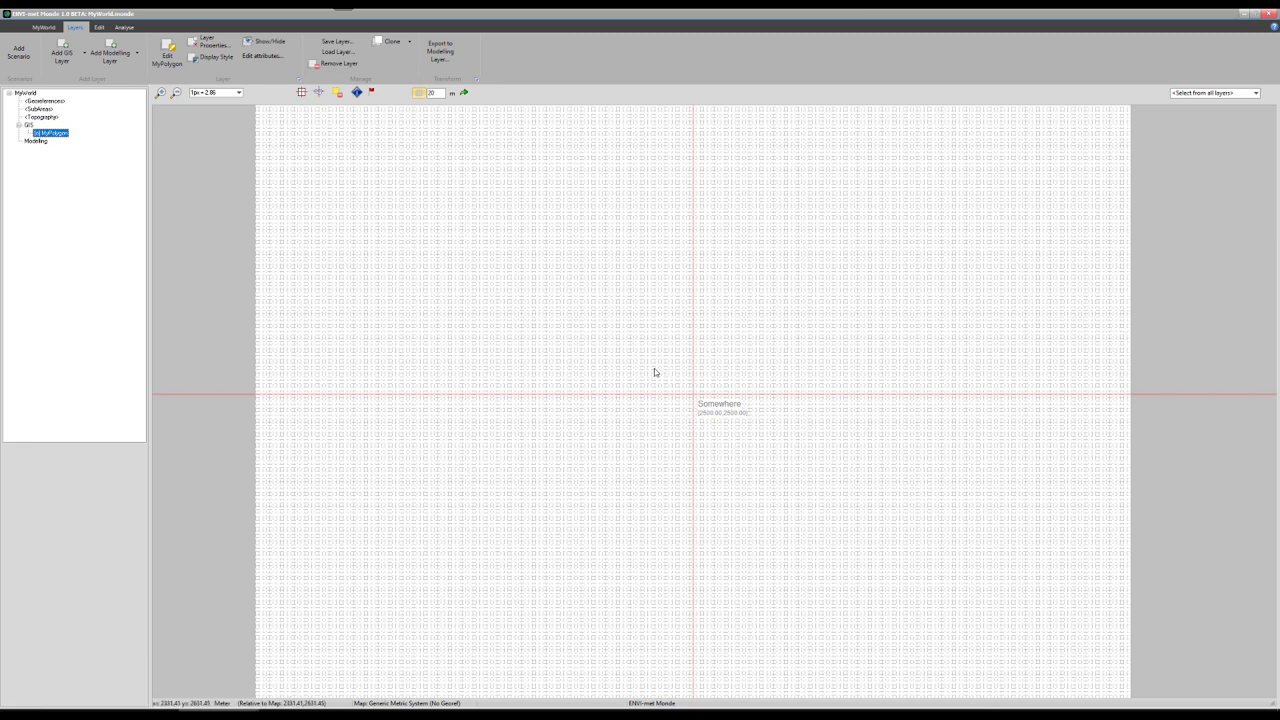
left_click(160, 93)
left_click(176, 92)
left_click(176, 92)
left_click(161, 93)
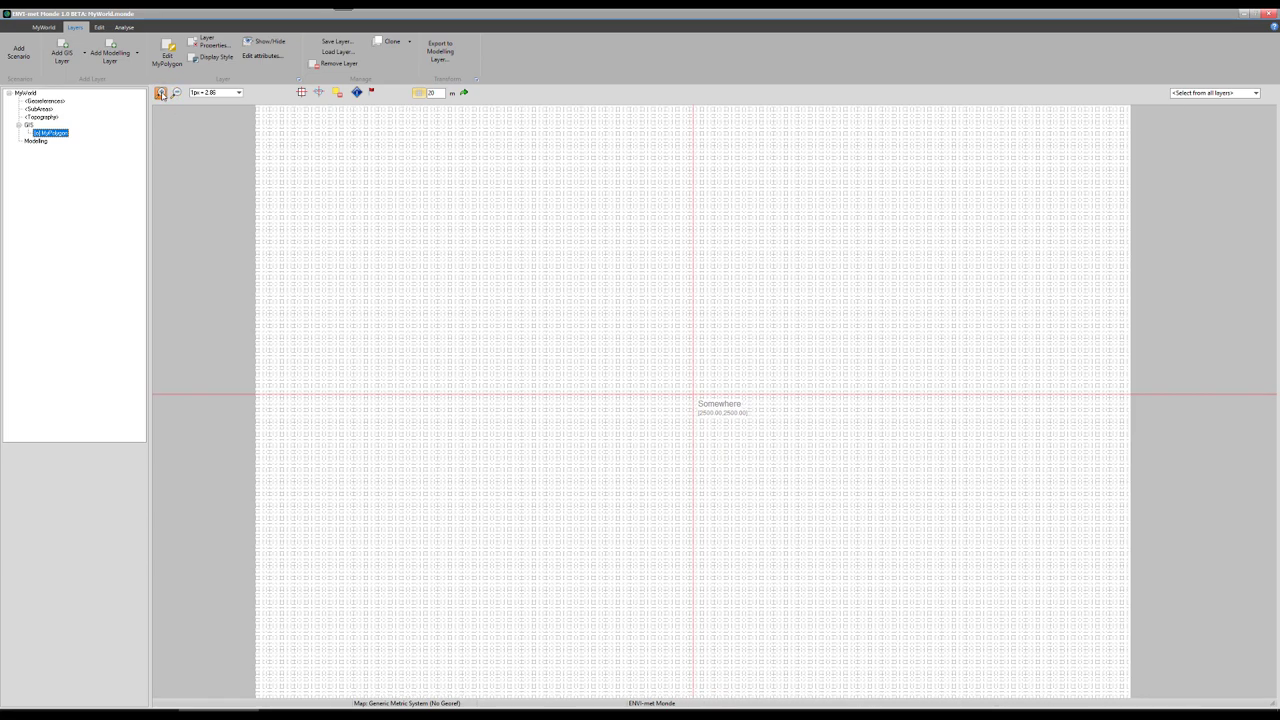
left_click(161, 93)
left_click(176, 92)
left_click(176, 92)
left_click(176, 92)
left_click(176, 92)
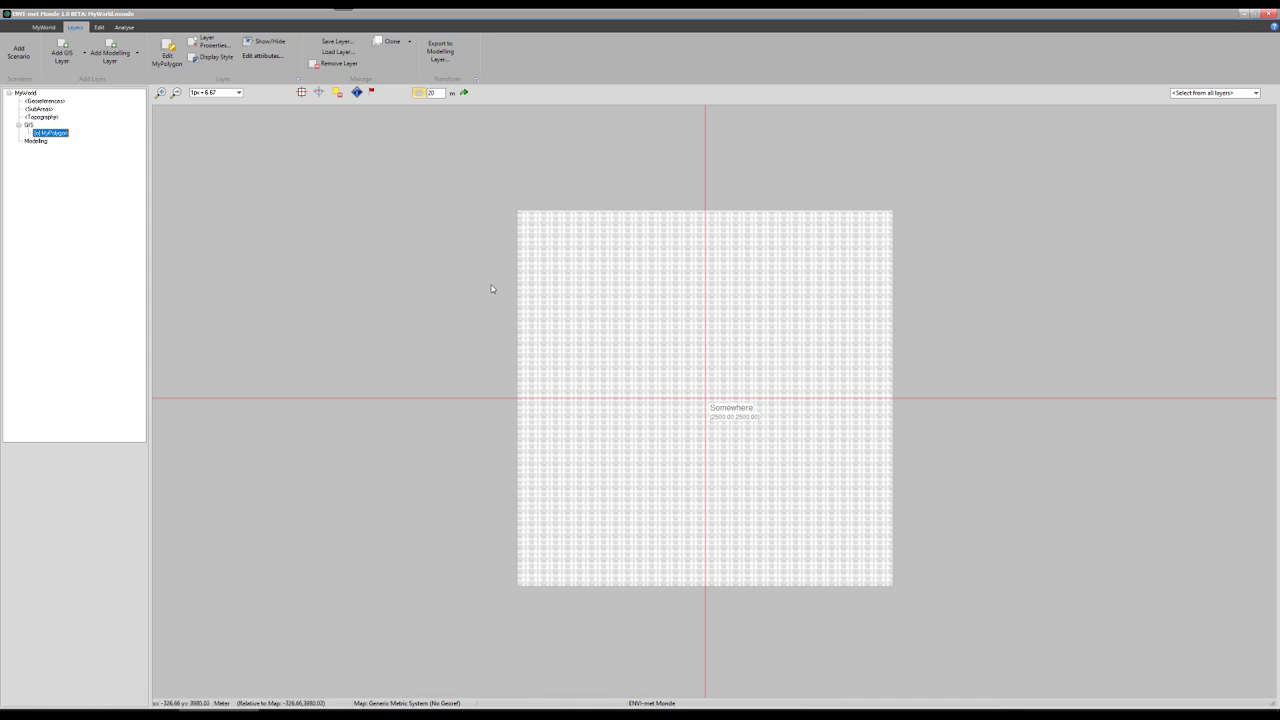
Step: Set the map grid spacing to 50 m, apply it, and hide the grid
left_click(419, 93)
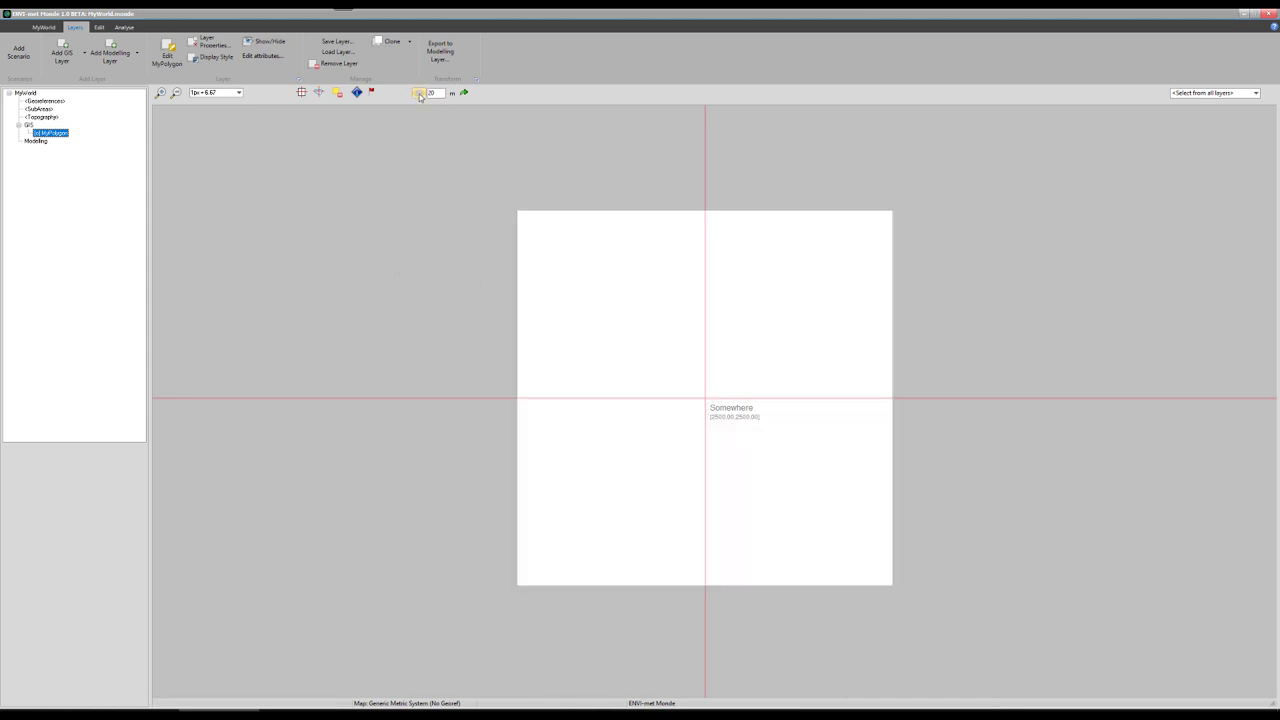
left_click(419, 93)
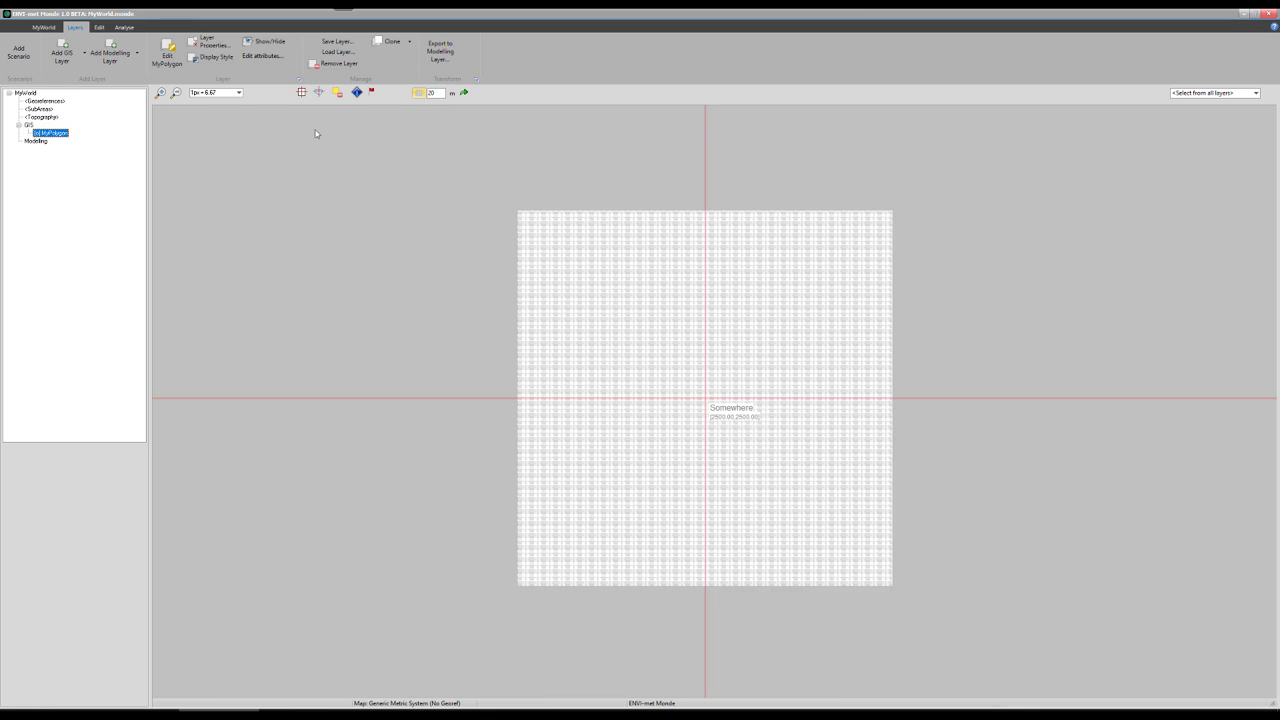
left_click(161, 93)
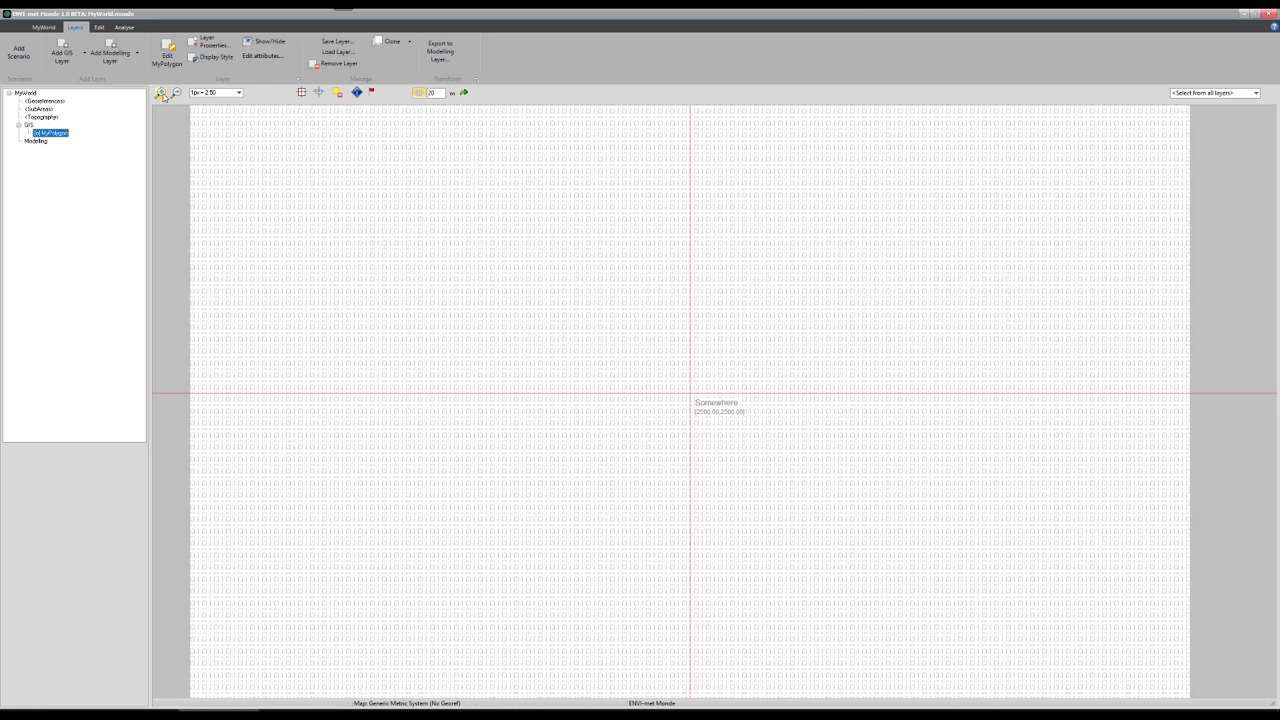
left_click(161, 93)
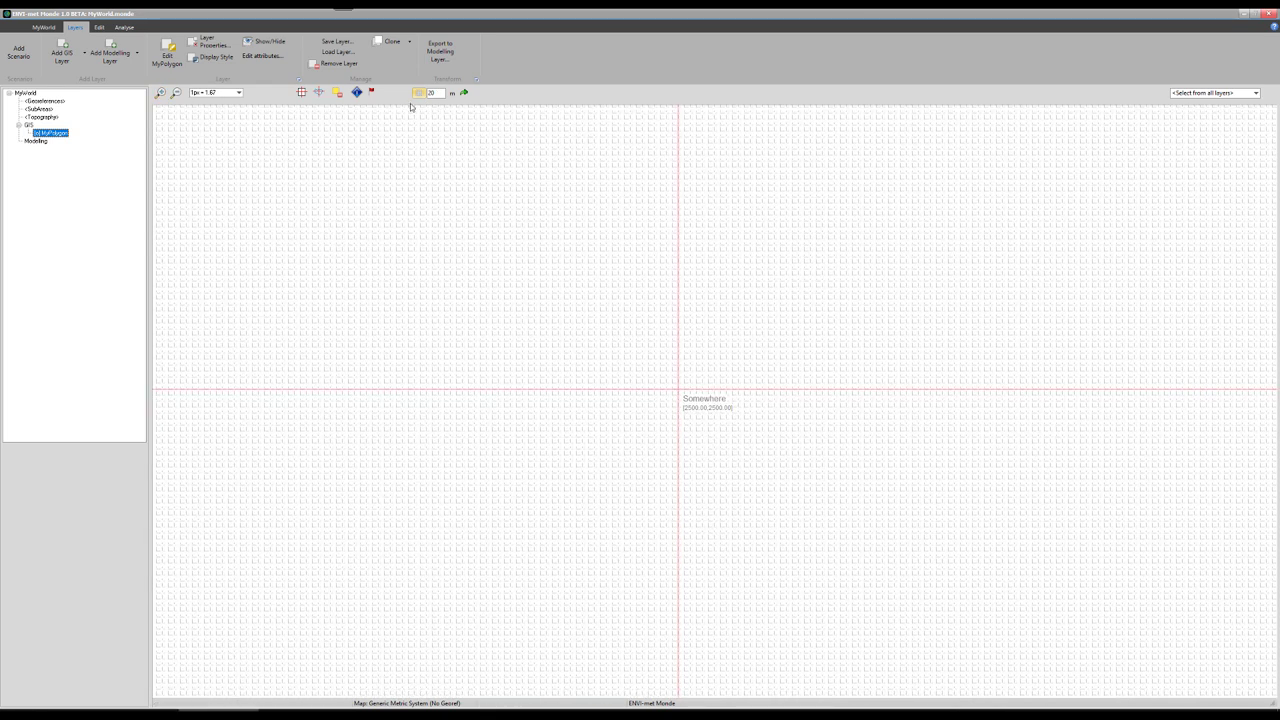
left_click_drag(441, 93, 403, 91)
type("50")
left_click(465, 91)
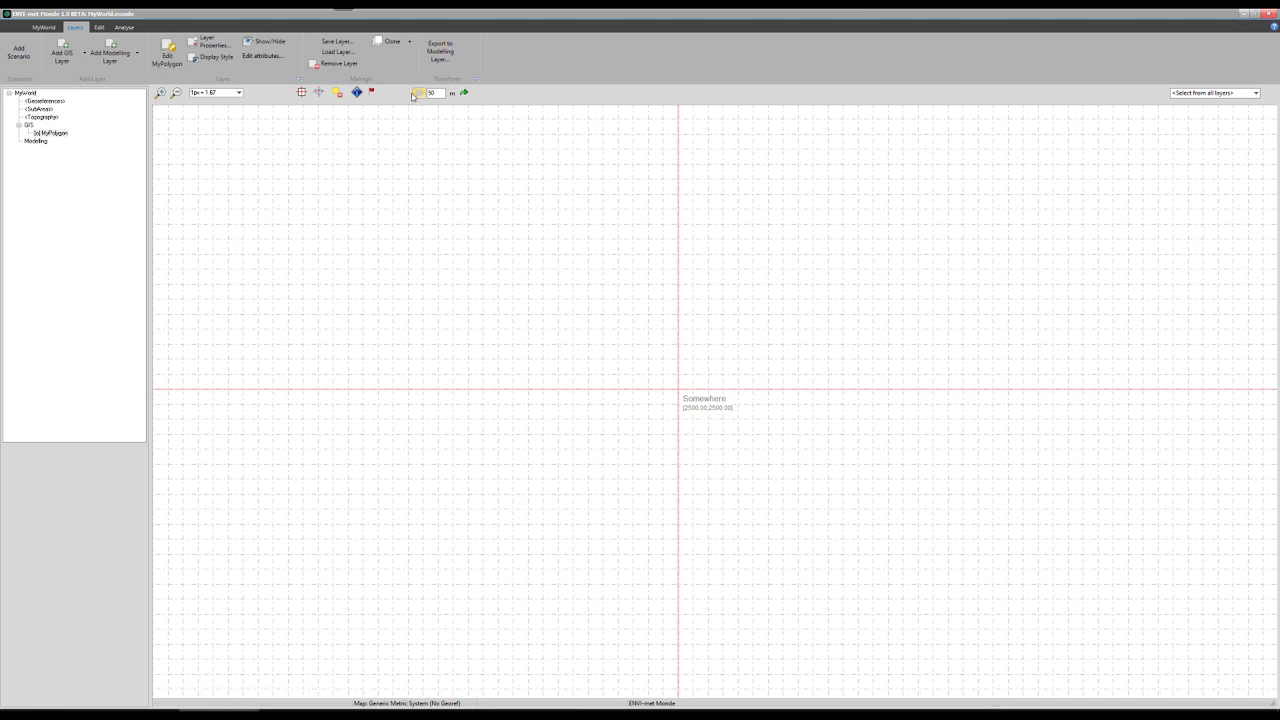
left_click(417, 92)
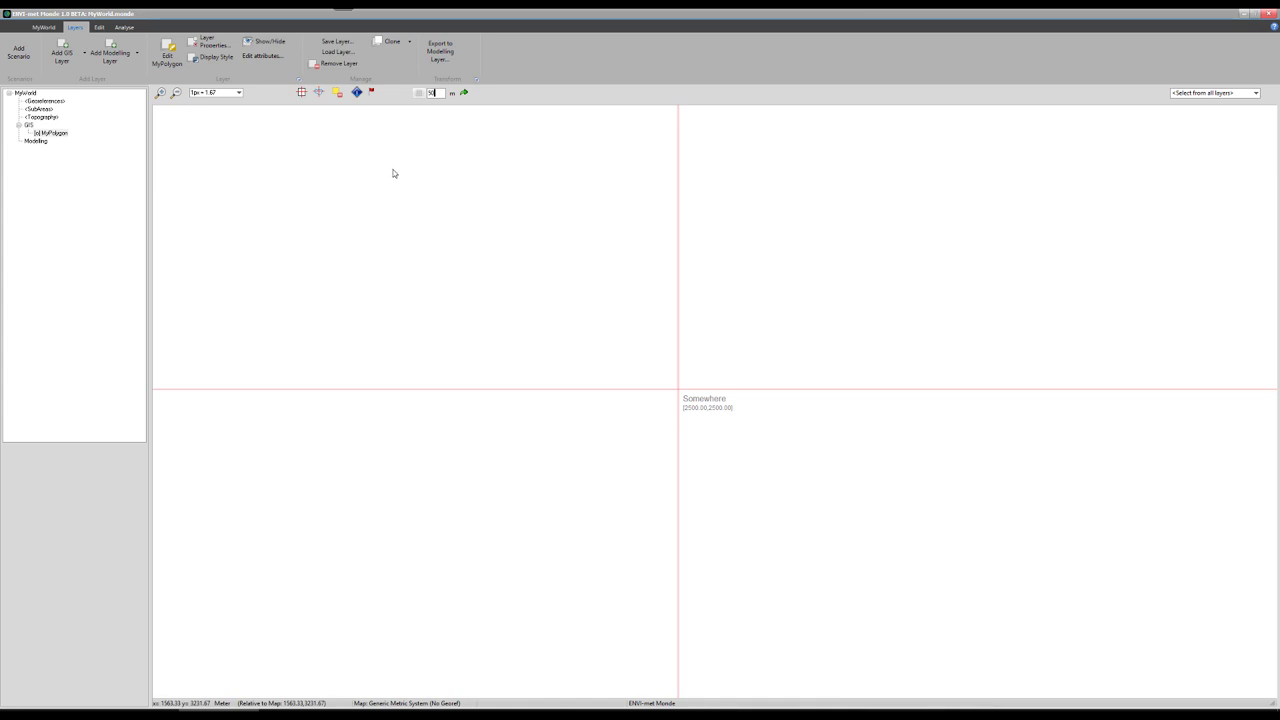
left_click(99, 27)
left_click(125, 28)
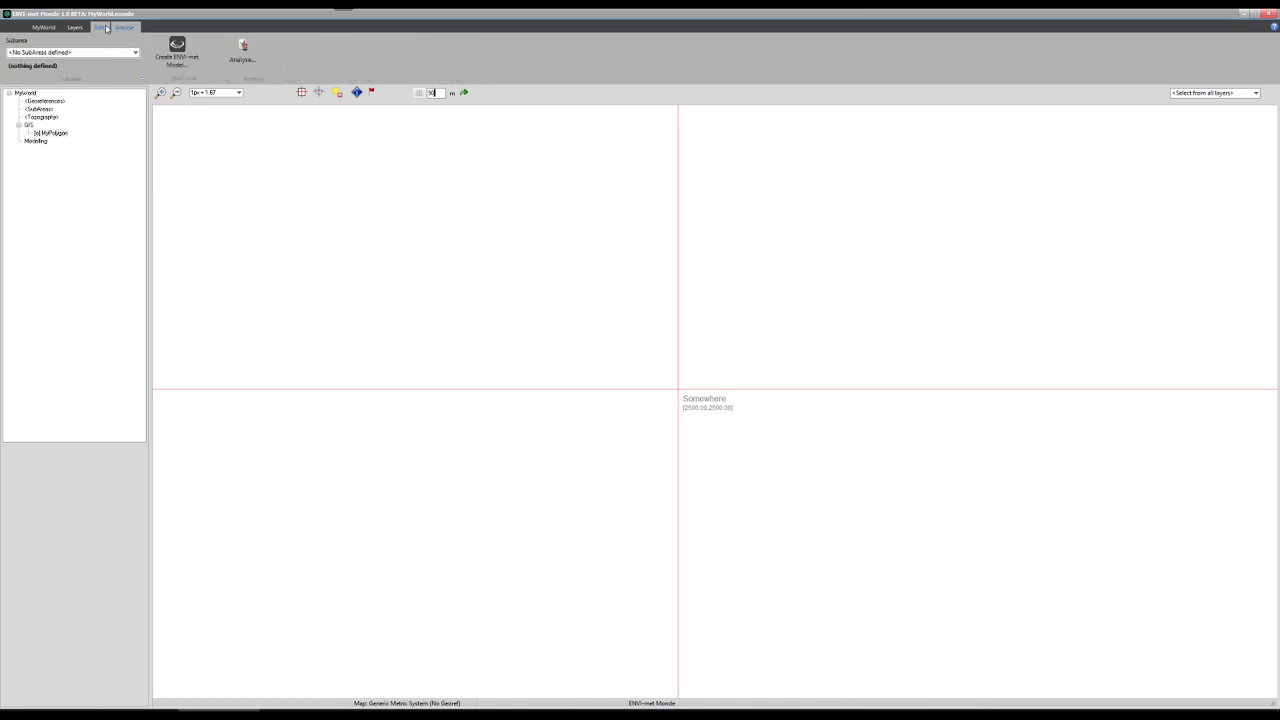
left_click(103, 28)
left_click(79, 28)
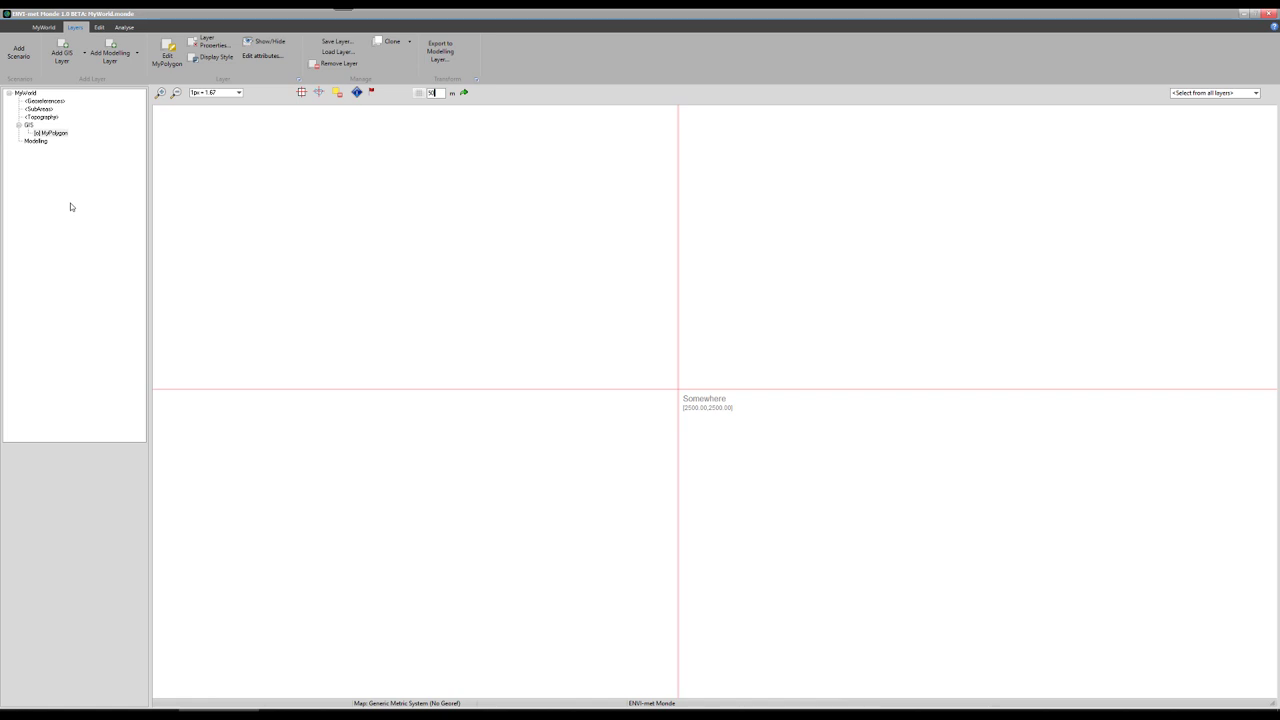
Step: Add a new GIS line layer named MyLines to the world
left_click(176, 93)
left_click(176, 93)
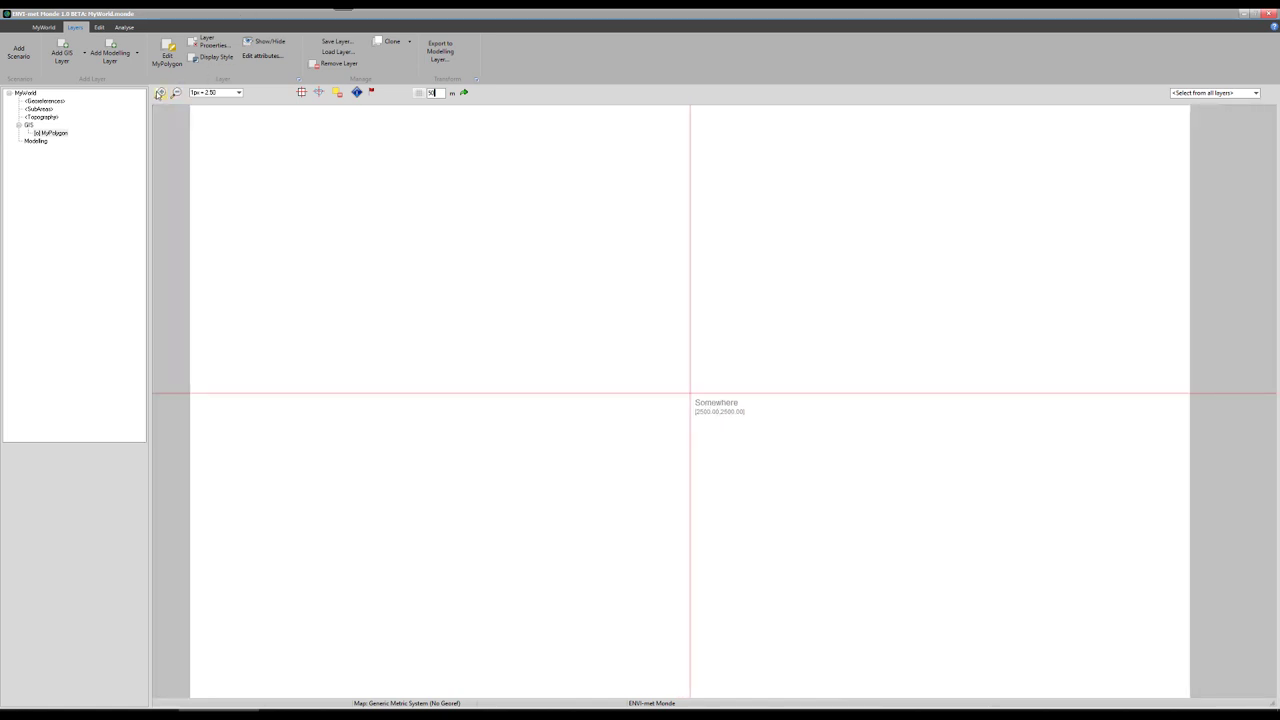
left_click(176, 93)
left_click(176, 93)
left_click(176, 93)
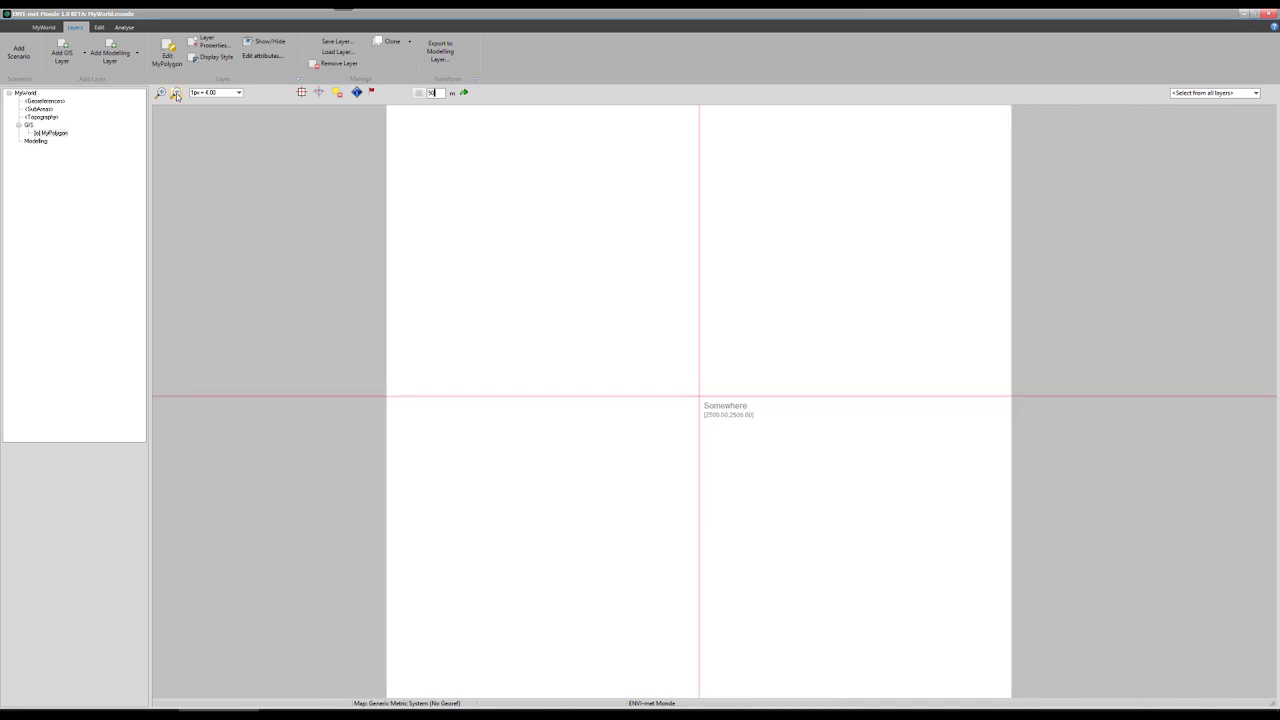
left_click(176, 93)
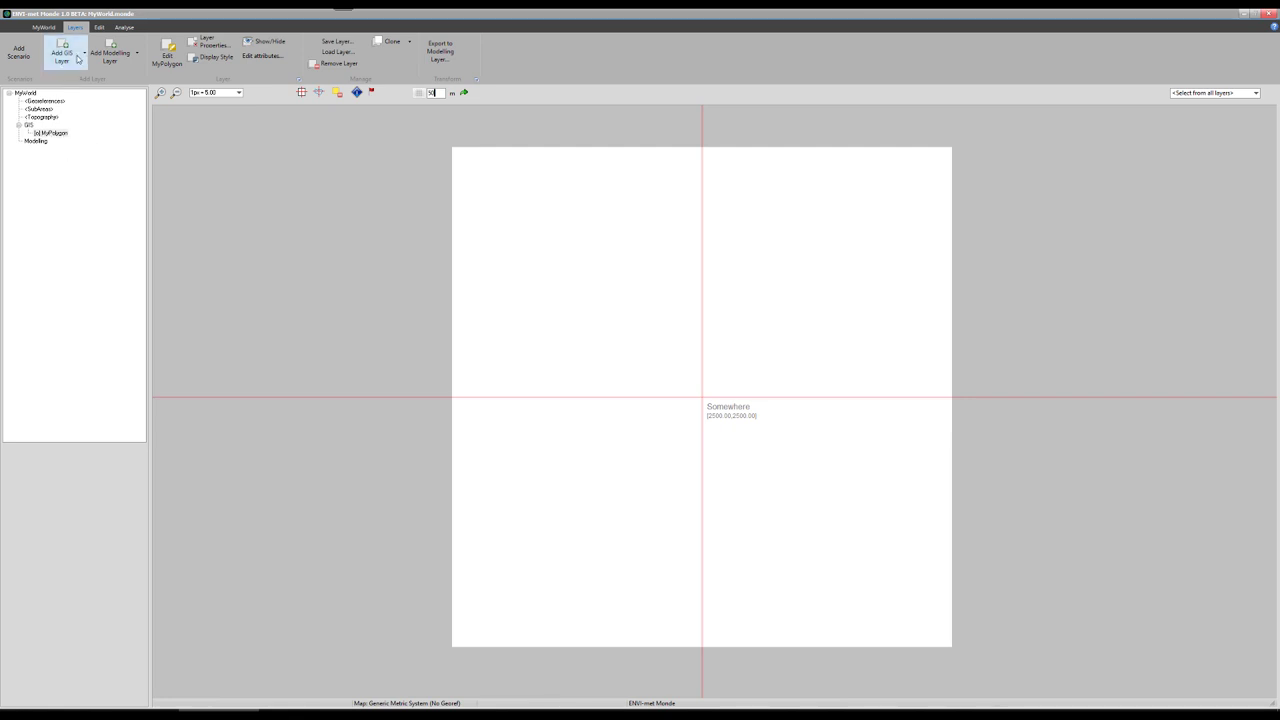
left_click(86, 55)
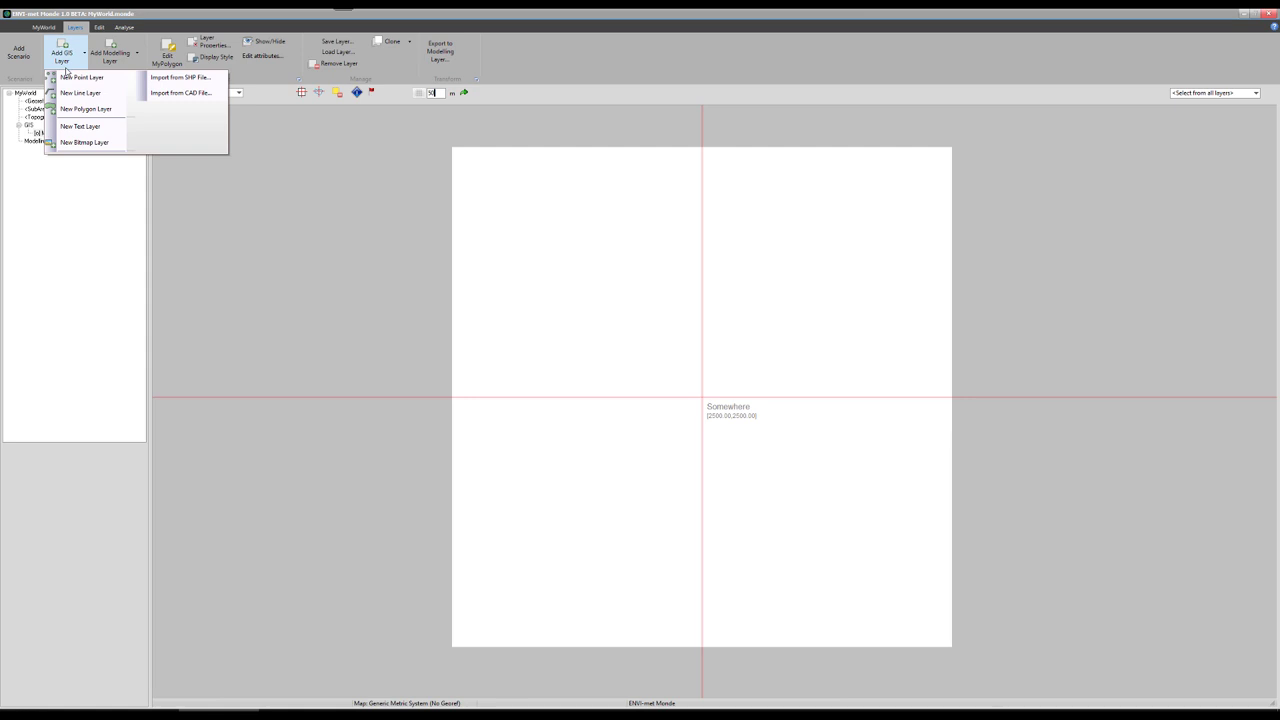
left_click(70, 93)
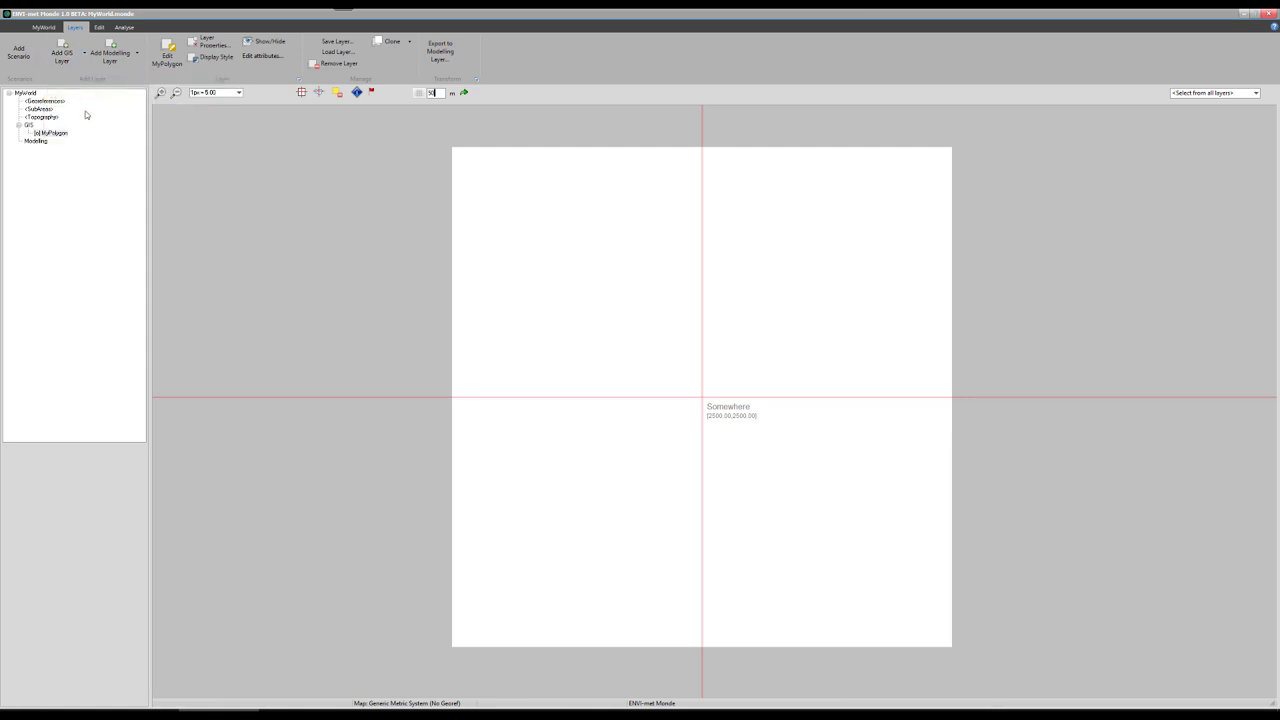
left_click_drag(631, 335, 539, 335)
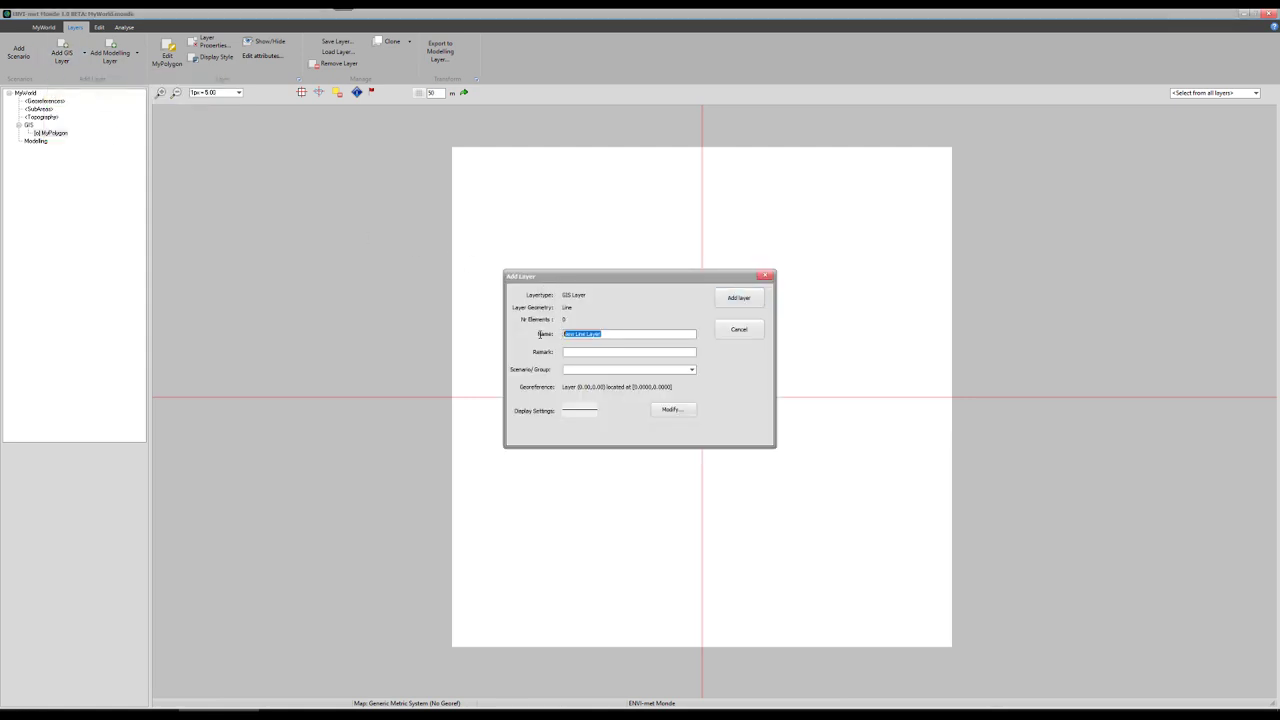
type("MyLines")
left_click(751, 306)
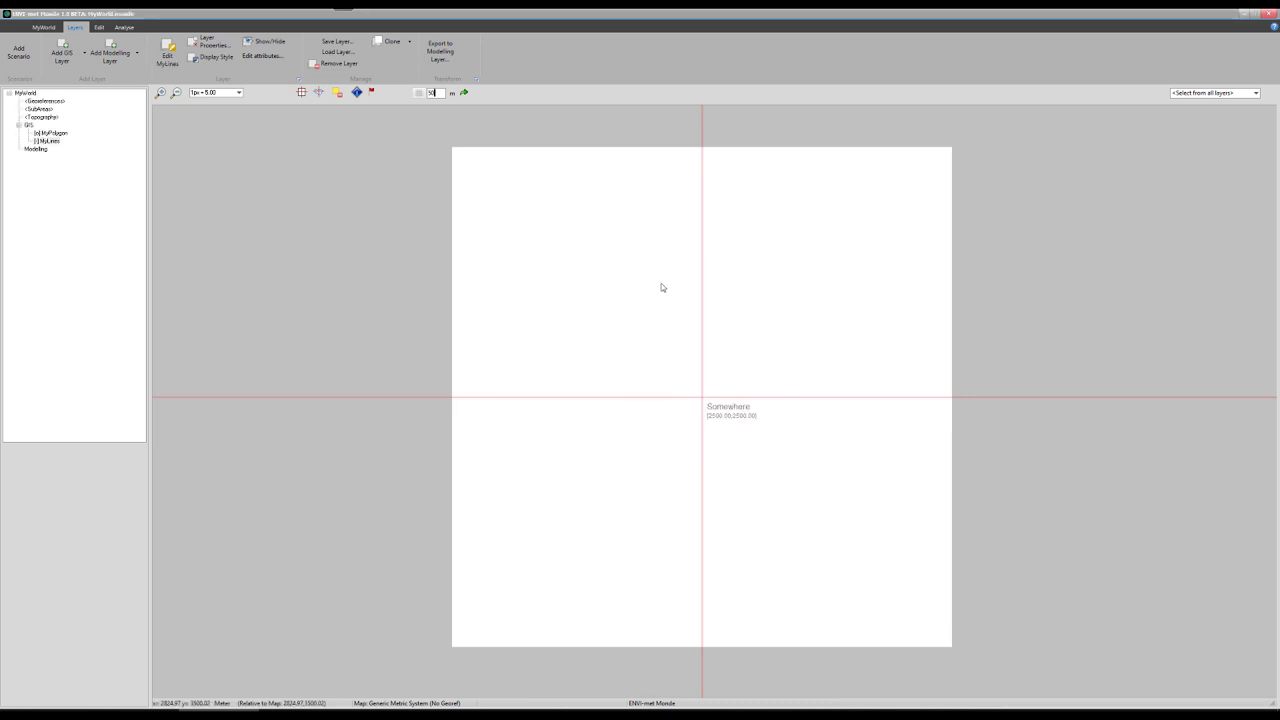
Step: Add a new GIS point layer named MyPoints to the world
left_click(78, 58)
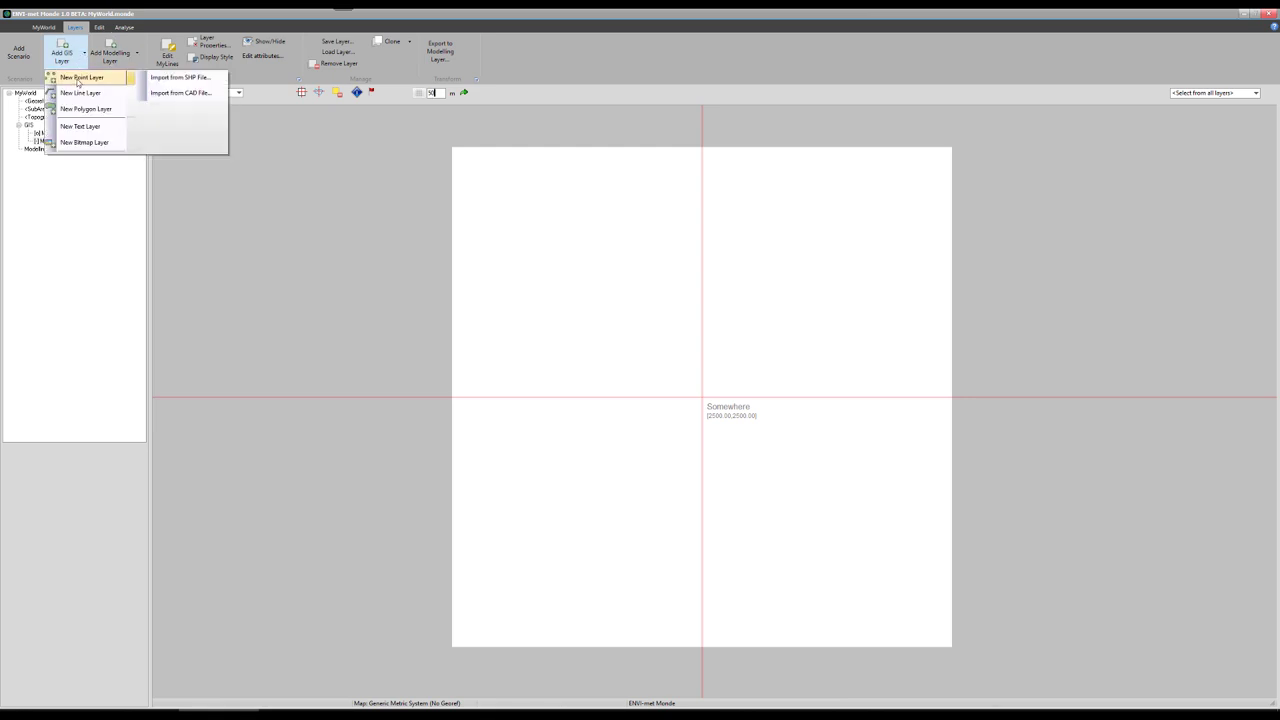
left_click(77, 79)
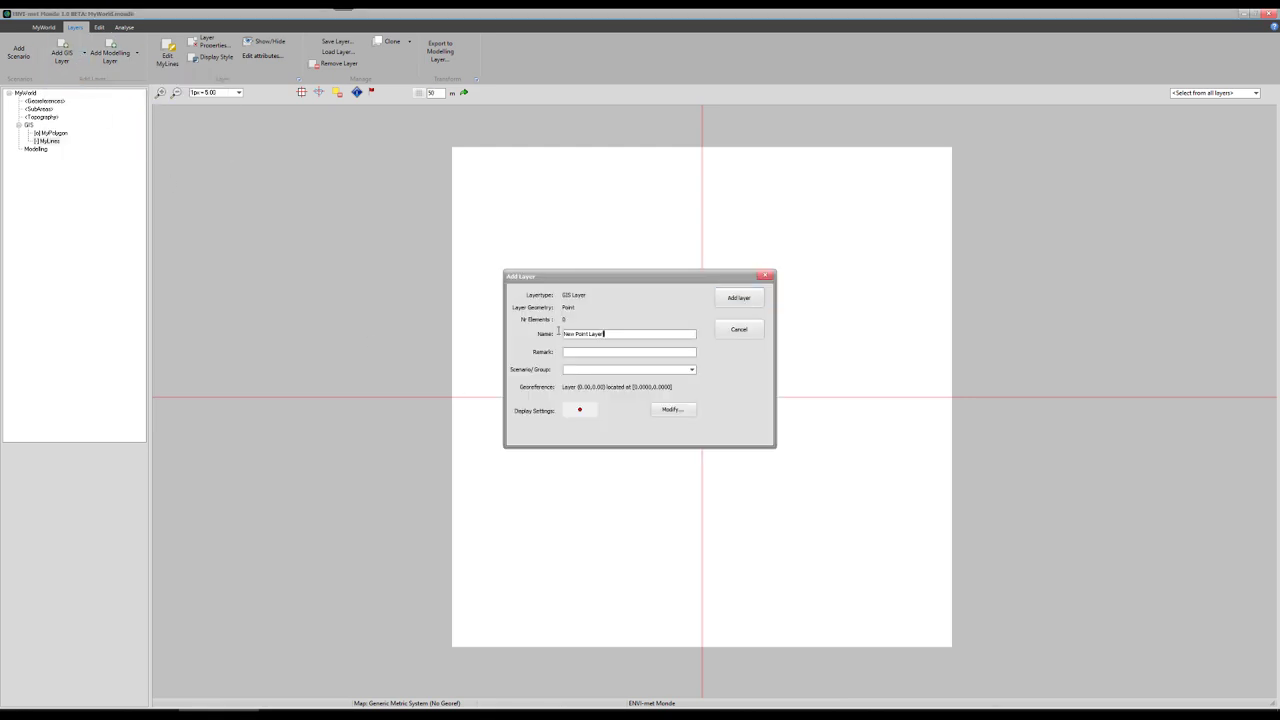
type("MyPoints")
left_click(739, 298)
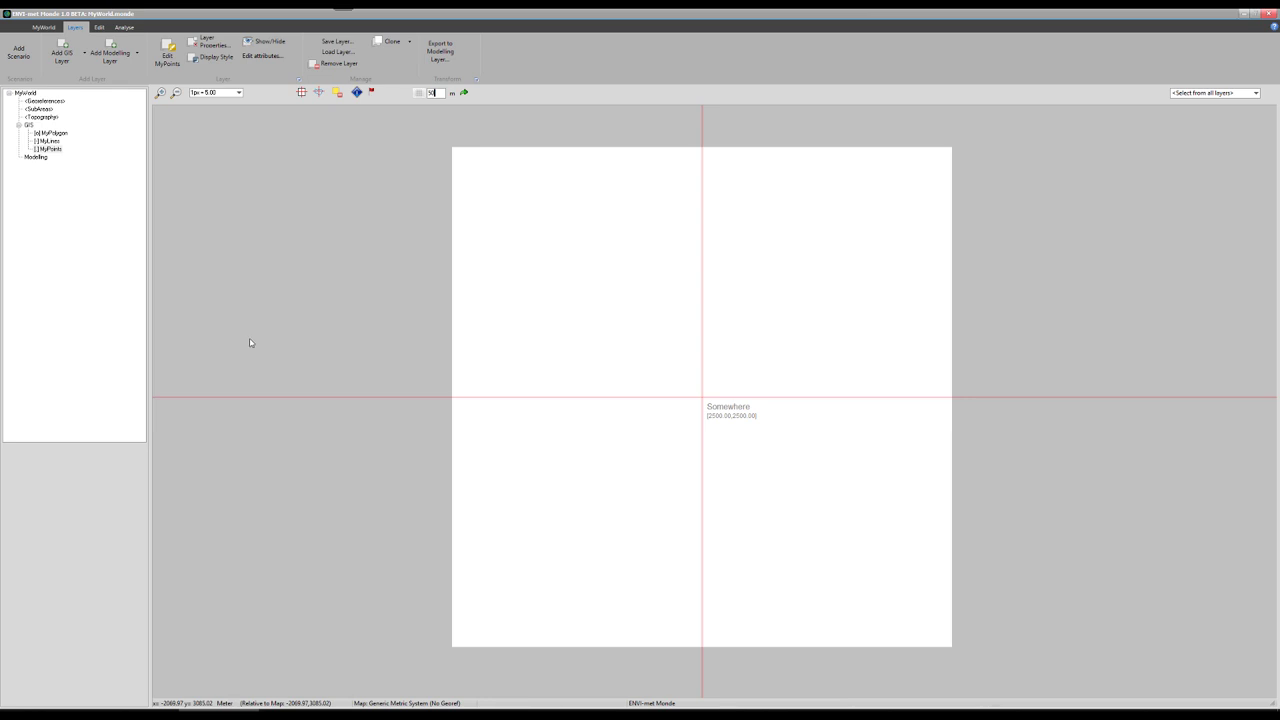
left_click(160, 92)
left_click(160, 92)
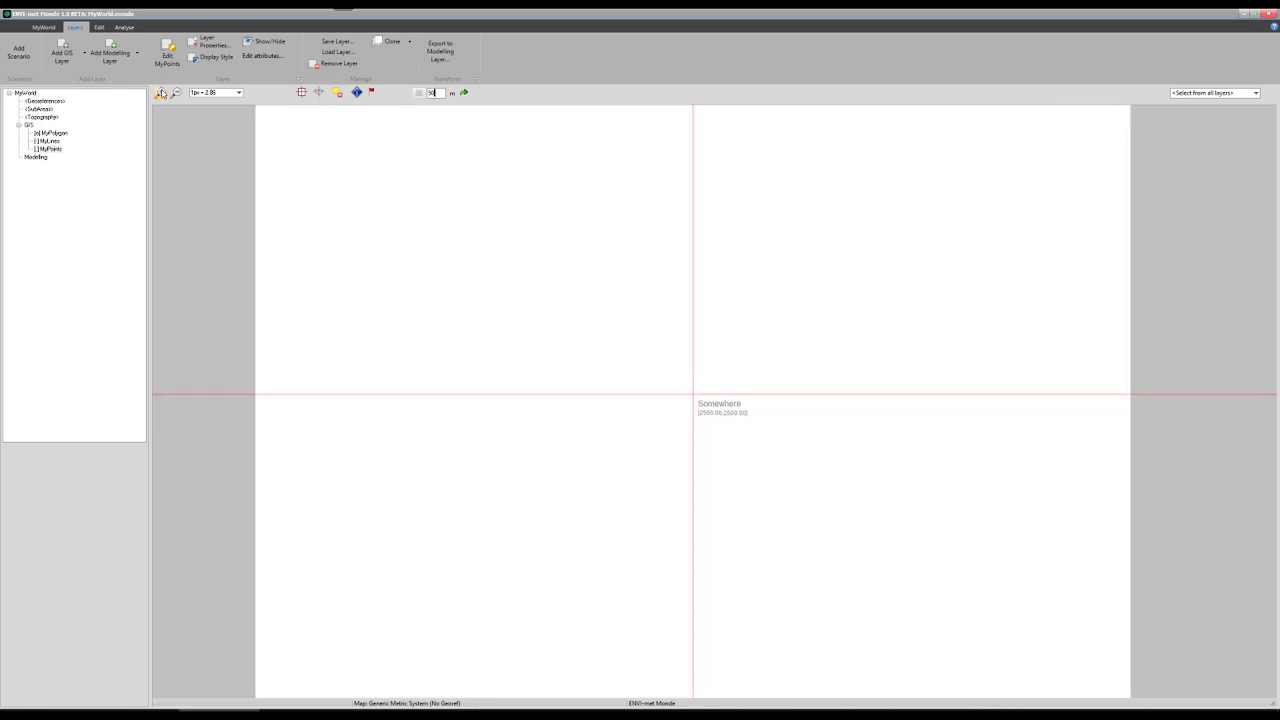
left_click(160, 92)
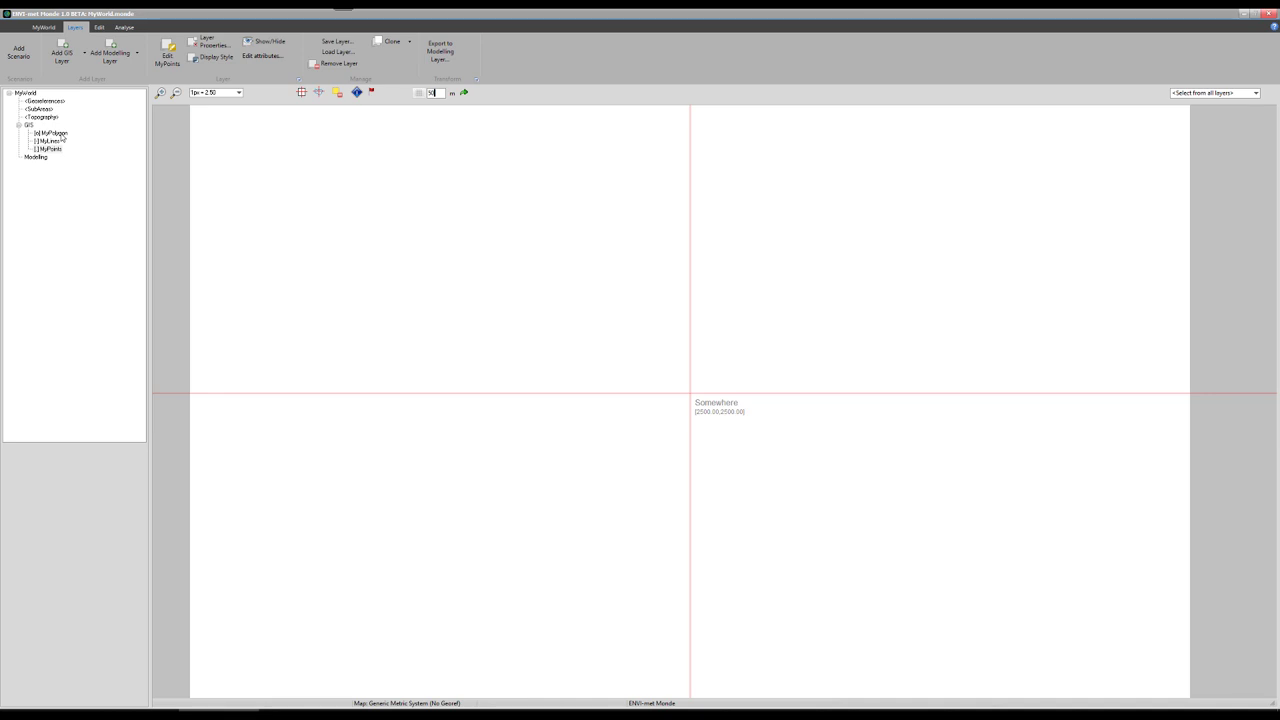
Step: Open the MyPolygon GIS layer for editing
left_click(55, 133)
left_click(169, 59)
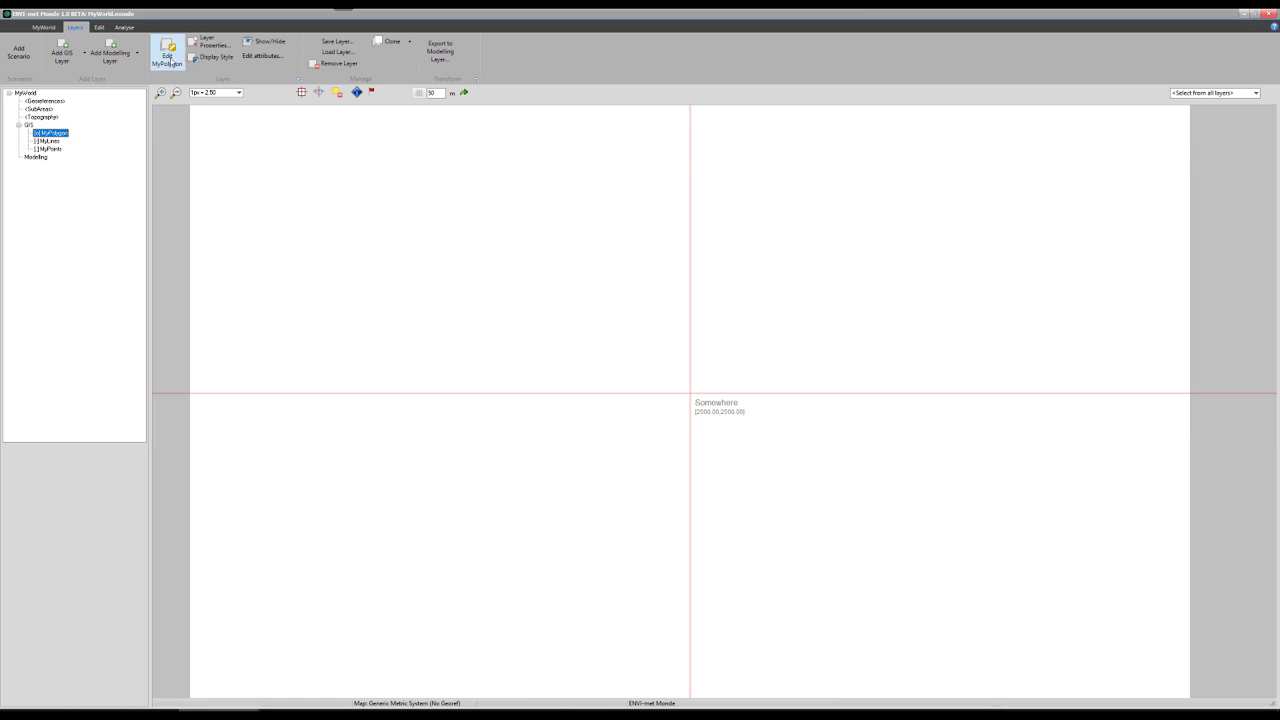
left_click(169, 58)
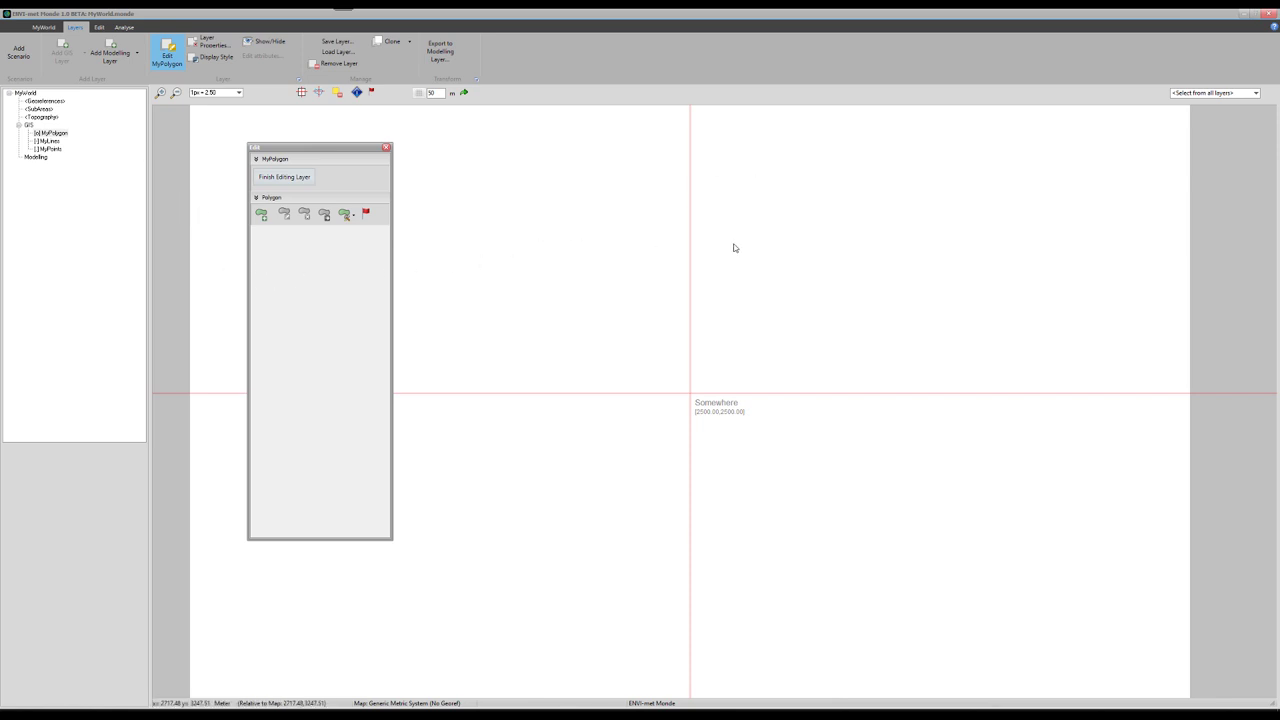
Step: Digitize a closed, rounded lake-like polygon in MyPolygon, northwest of the map's centre point
left_click(261, 215)
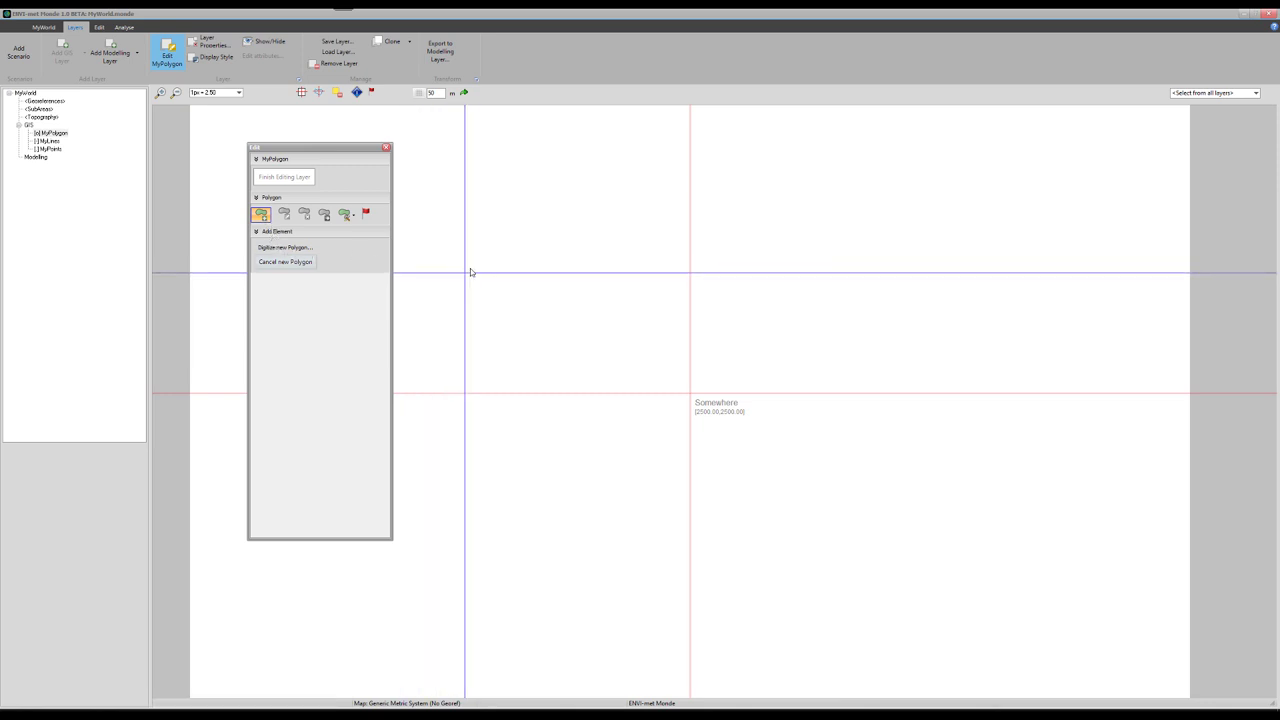
left_click(516, 189)
left_click(538, 172)
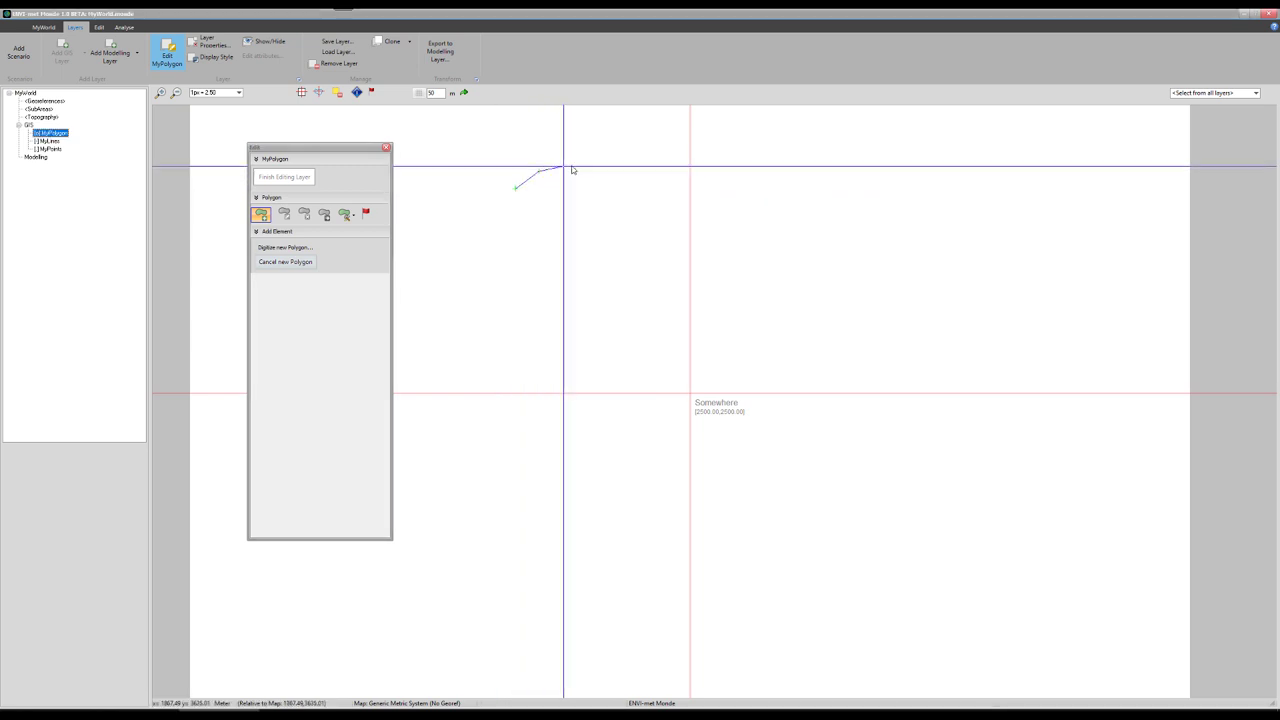
left_click(592, 162)
left_click(633, 165)
left_click(661, 184)
left_click(674, 221)
left_click(673, 260)
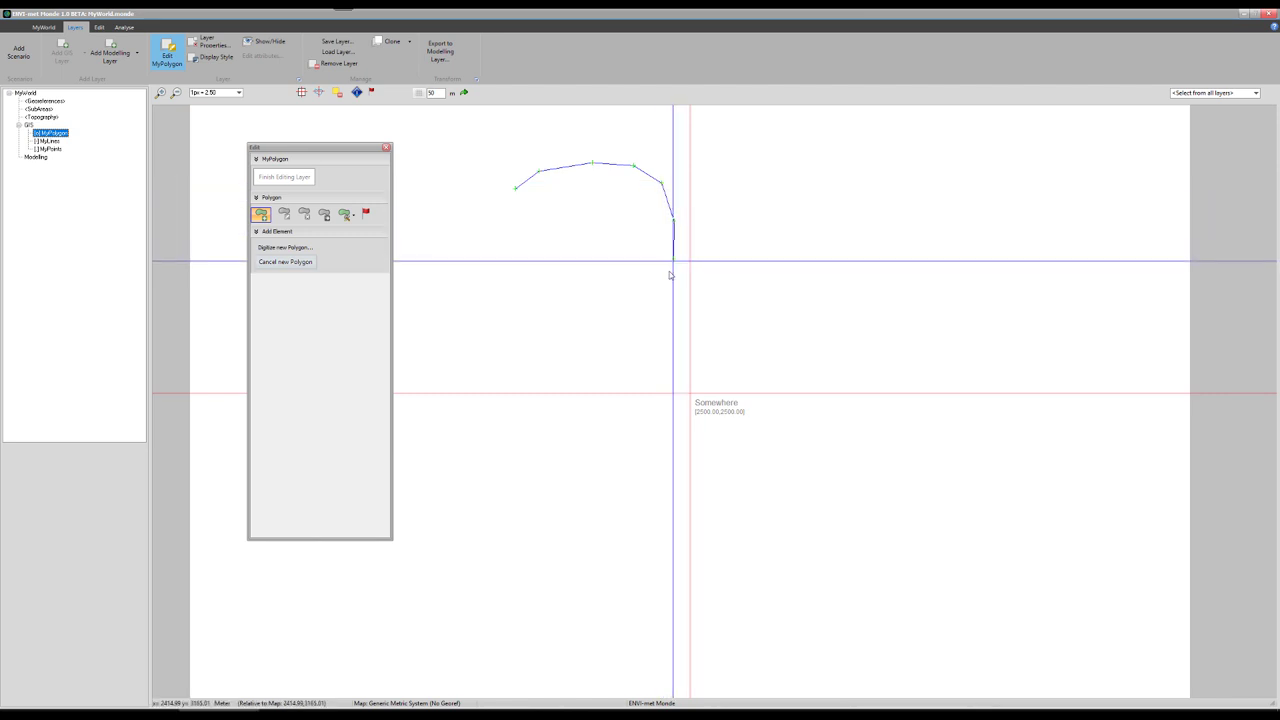
left_click(650, 301)
left_click(609, 319)
left_click(557, 325)
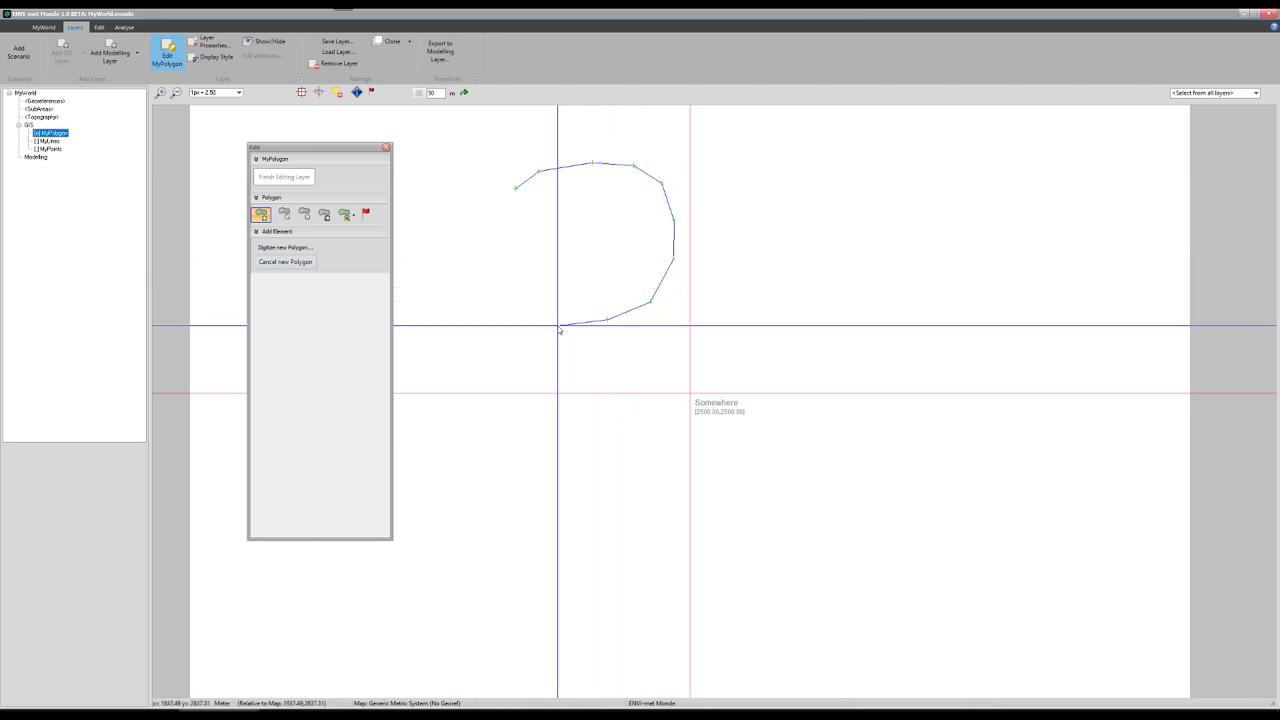
left_click(497, 317)
left_click(471, 297)
left_click(466, 261)
left_click(466, 210)
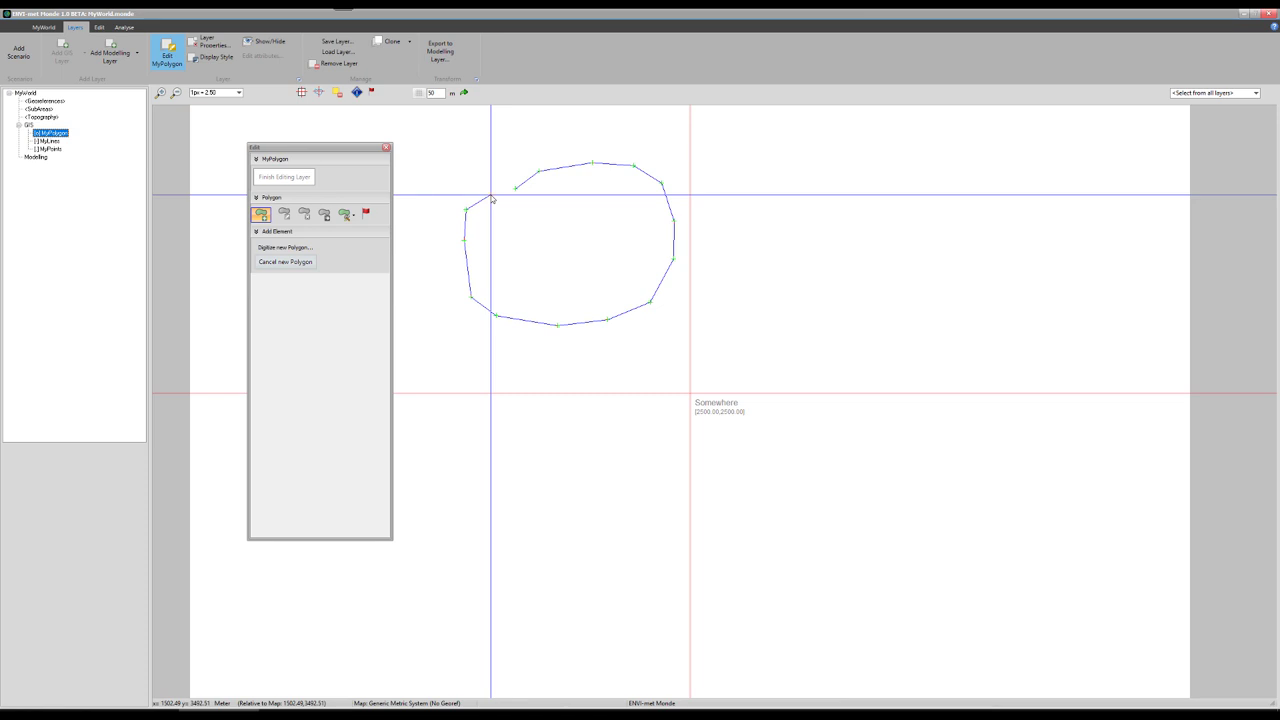
double_click(491, 196)
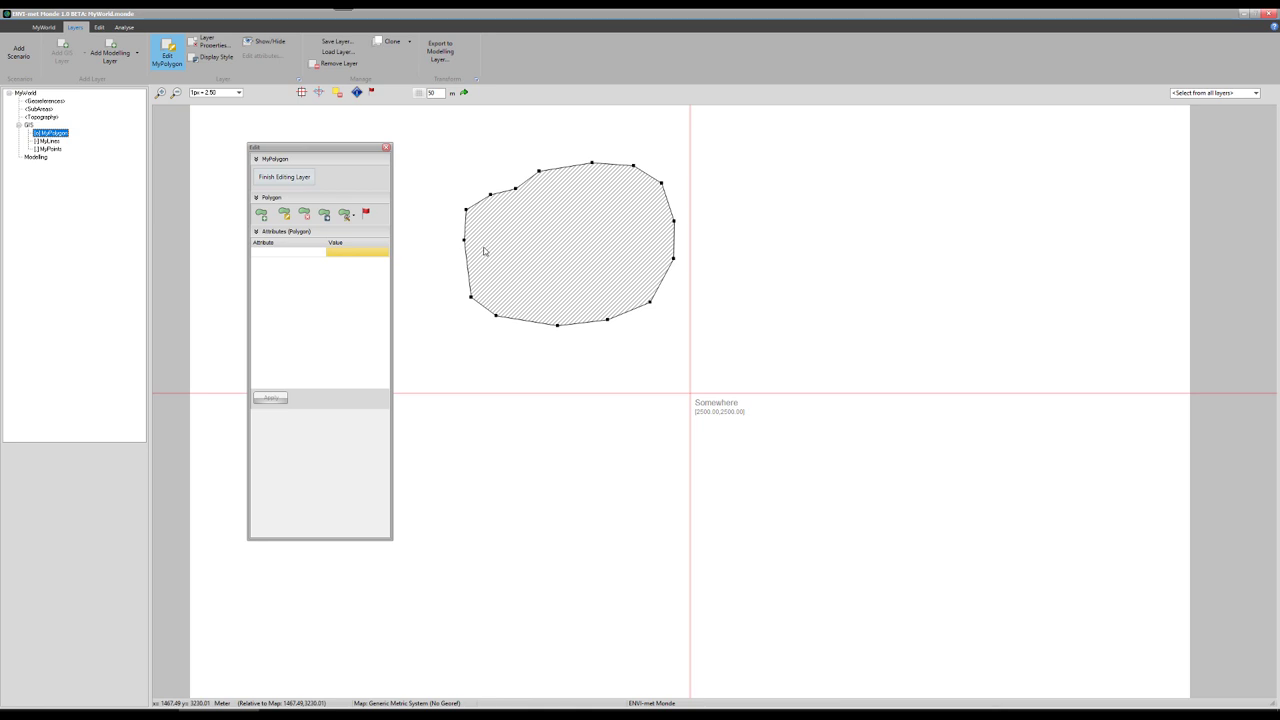
Step: Digitize a second polygon as a narrow winding strip running from the rounded polygon's east edge toward the map's eastern side
left_click(262, 216)
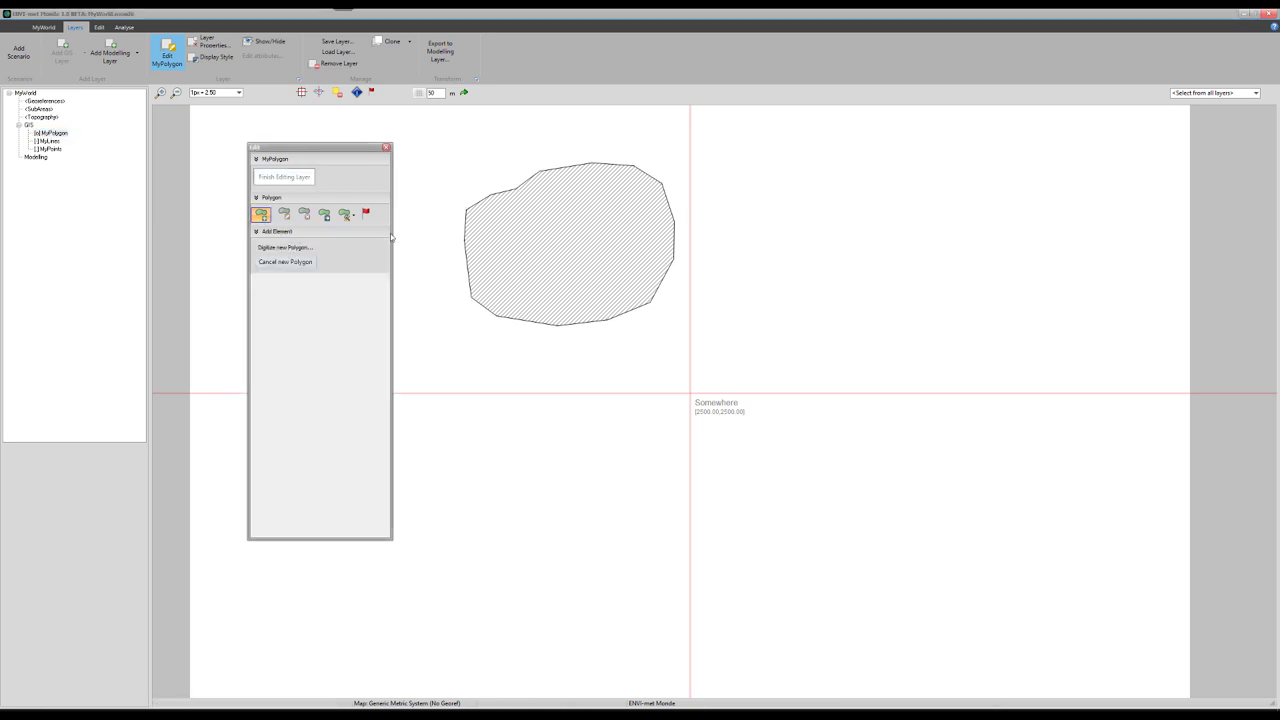
left_click(667, 190)
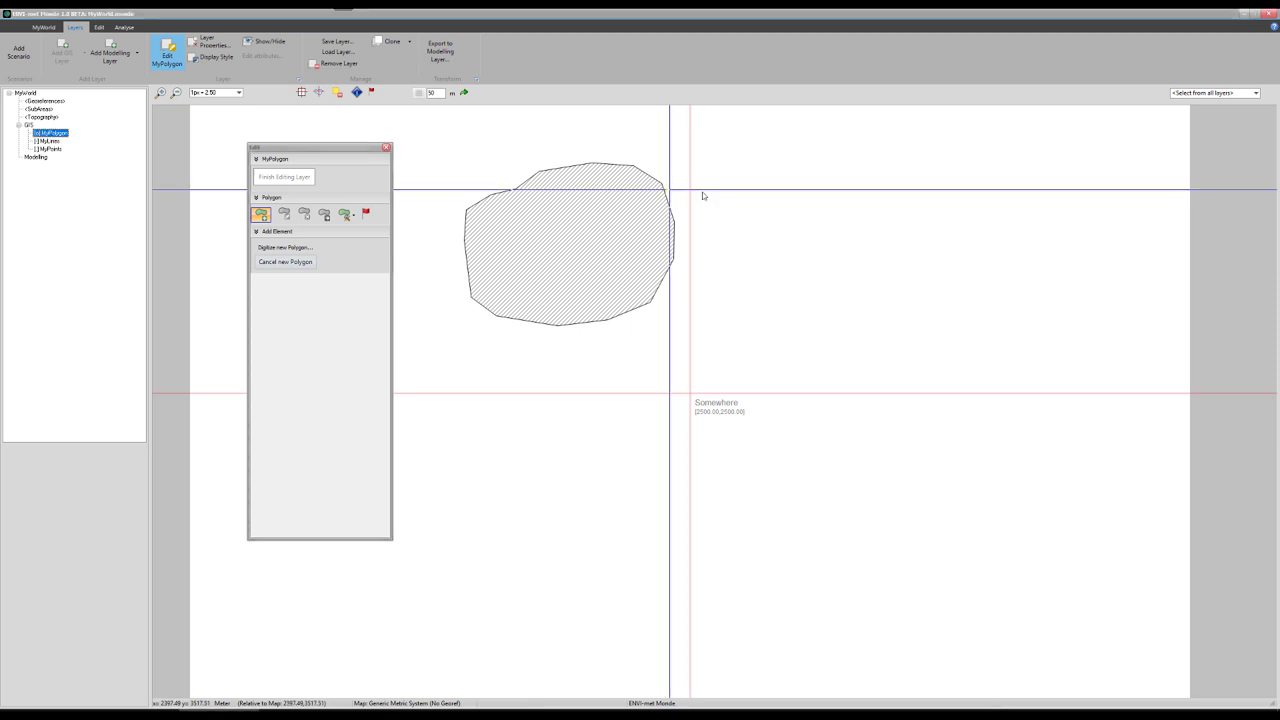
left_click(705, 190)
mouse_move(730, 186)
left_mouse_down()
mouse_move(791, 126)
mouse_move(859, 123)
mouse_move(1041, 219)
mouse_move(1100, 277)
left_mouse_up()
mouse_move(1035, 311)
left_mouse_down()
mouse_move(1005, 252)
mouse_move(929, 182)
mouse_move(871, 159)
mouse_move(807, 149)
mouse_move(751, 196)
mouse_move(672, 213)
left_mouse_up()
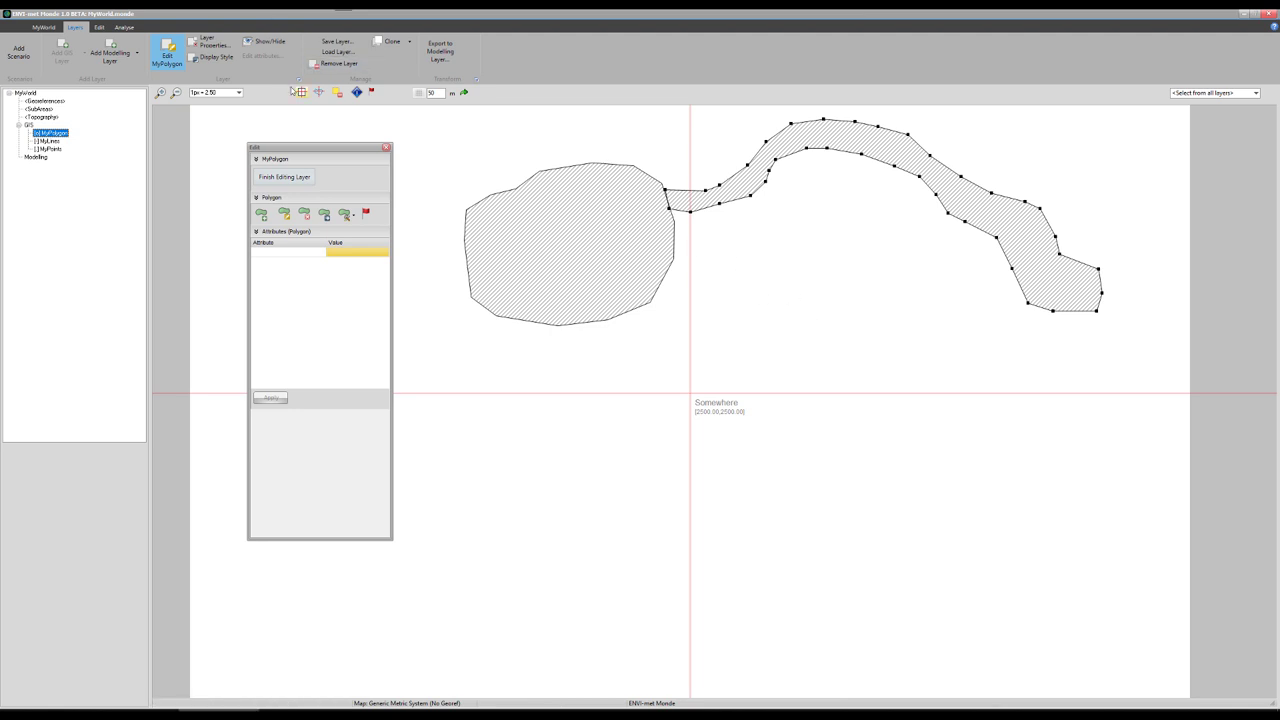
Step: Examine the two digitized polygons at different zoom scales and map positions
left_click(176, 92)
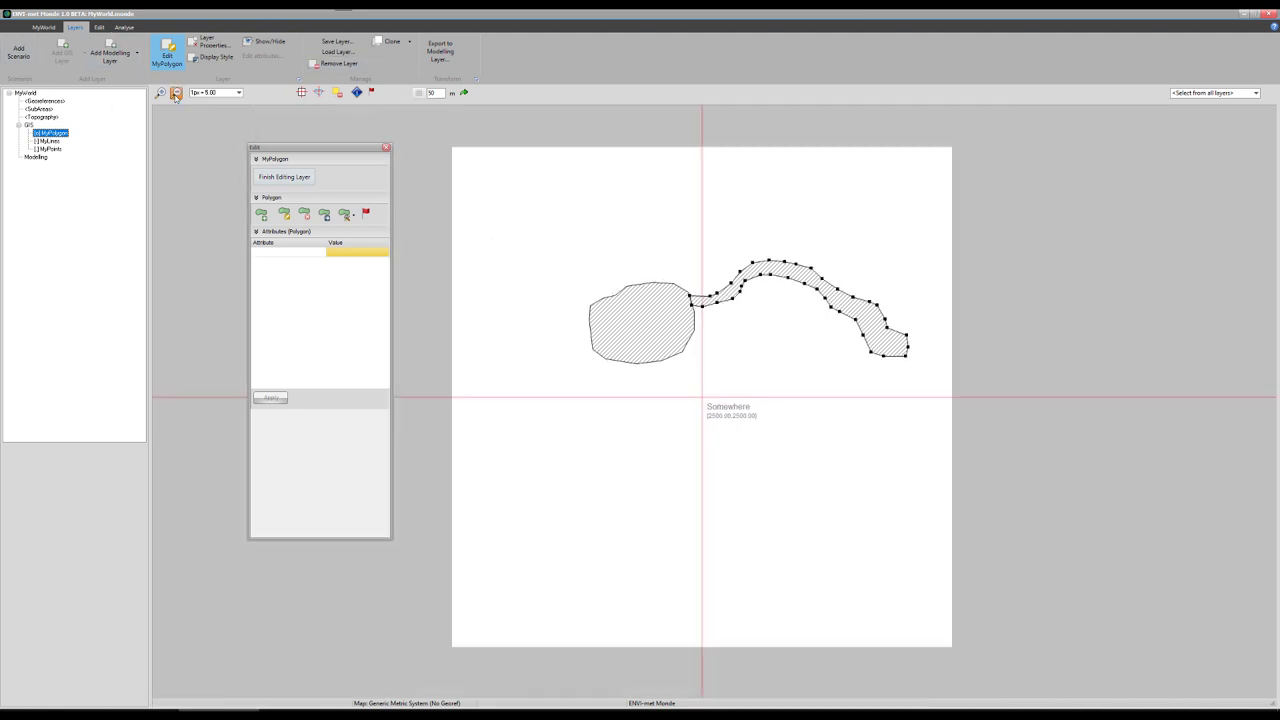
left_click(160, 92)
left_click(160, 92)
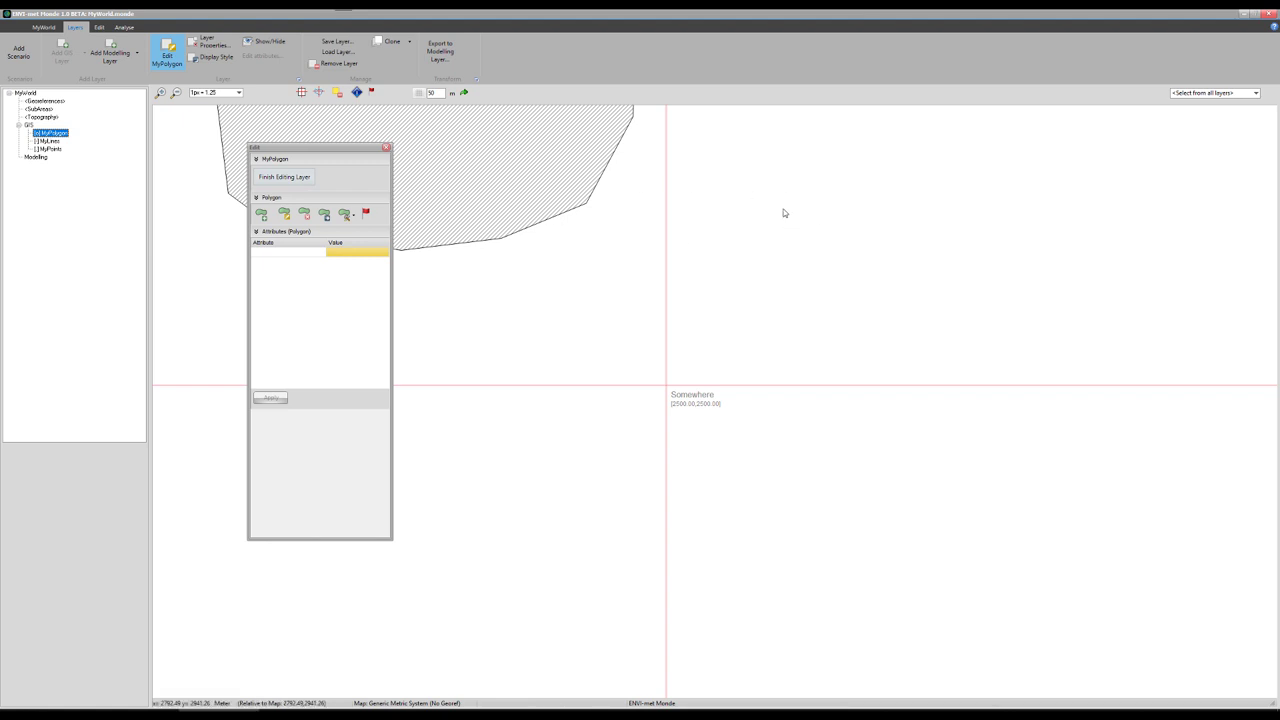
left_click(770, 182)
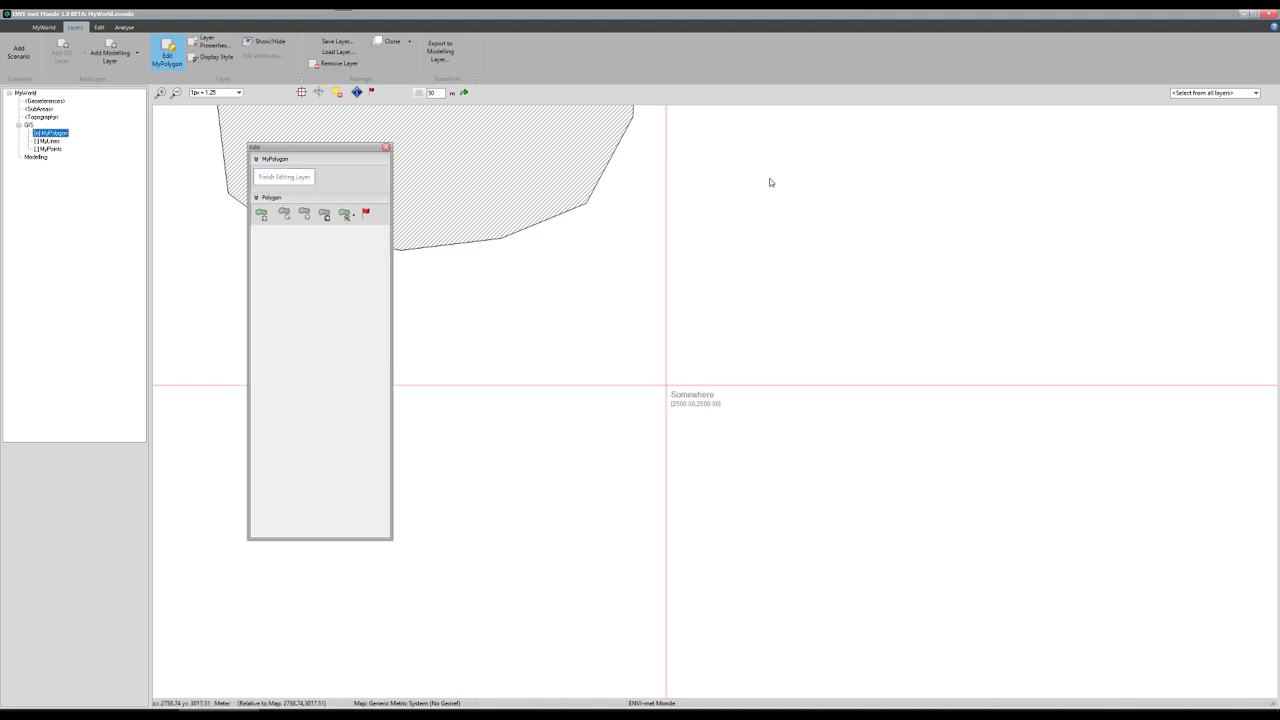
left_click_drag(770, 189, 680, 507)
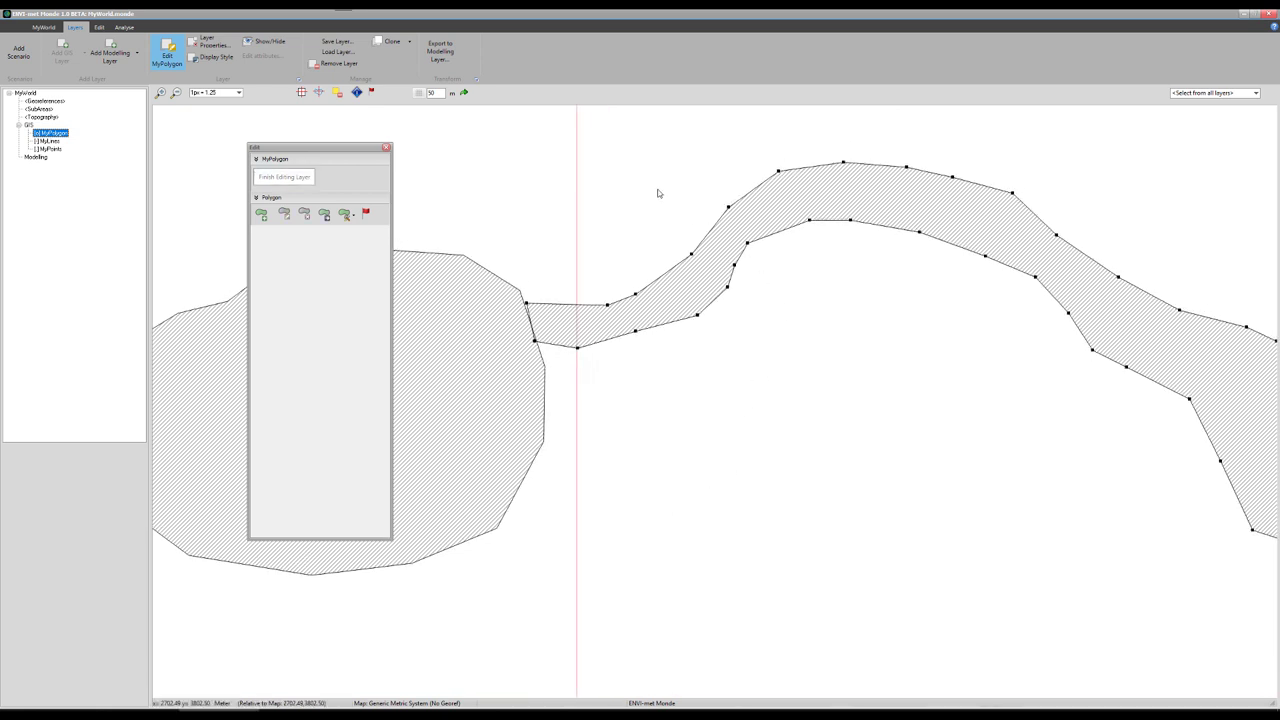
mouse_move(658, 193)
left_mouse_down()
mouse_move(608, 211)
mouse_move(726, 309)
mouse_move(883, 237)
mouse_move(756, 325)
mouse_move(783, 243)
mouse_move(637, 251)
mouse_move(586, 243)
mouse_move(566, 212)
mouse_move(550, 225)
left_mouse_up()
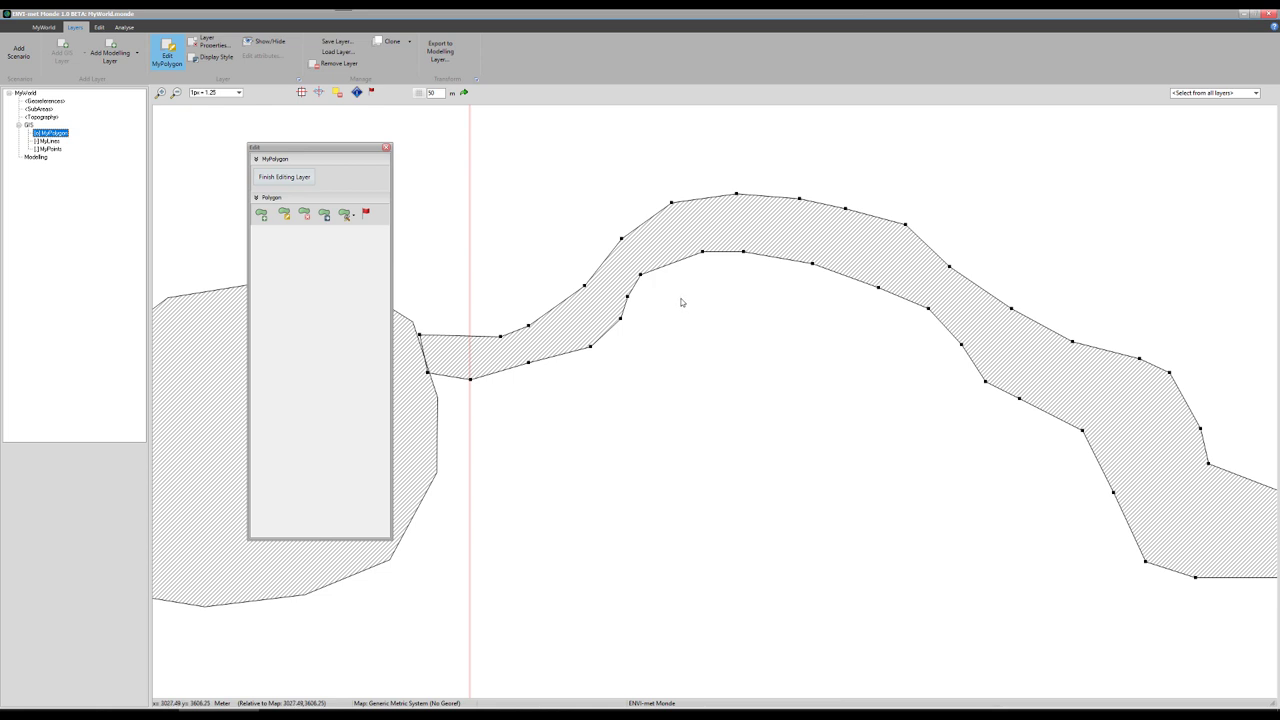
left_click(176, 92)
left_click(176, 92)
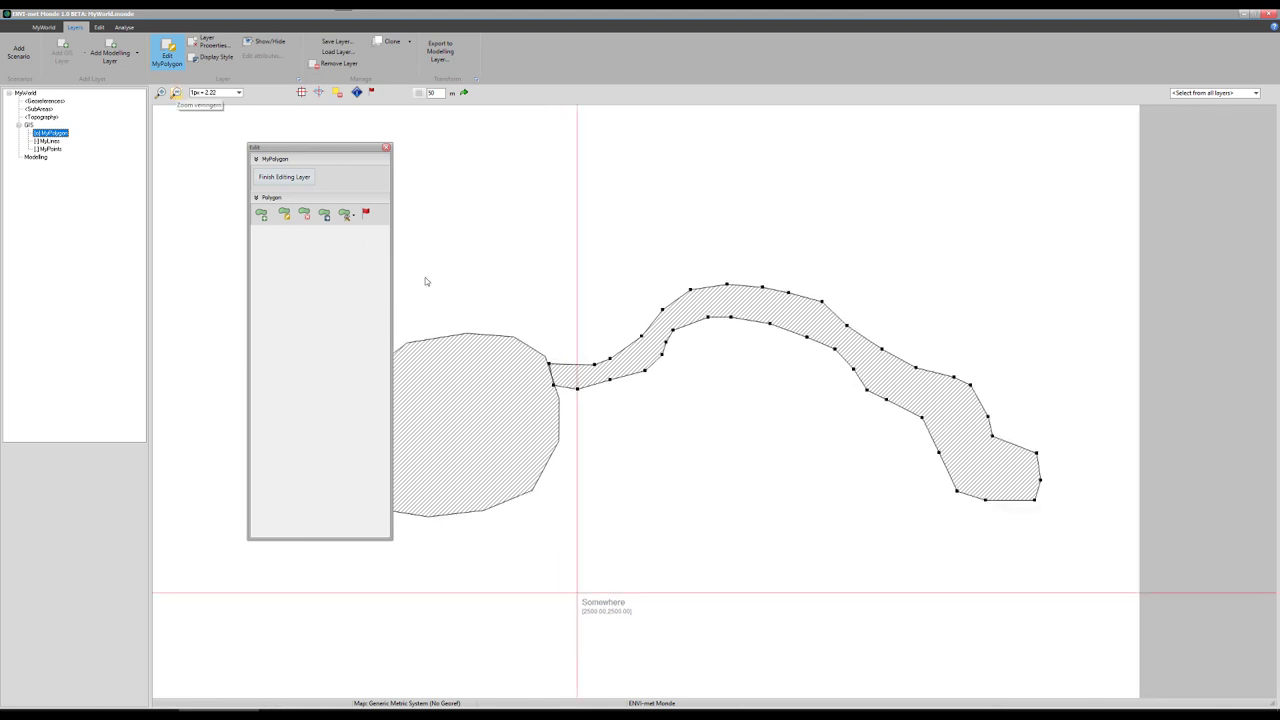
Step: Finish editing the MyPolygon layer and move the floating edit window clear of the rounded polygon
left_click_drag(338, 151, 346, 122)
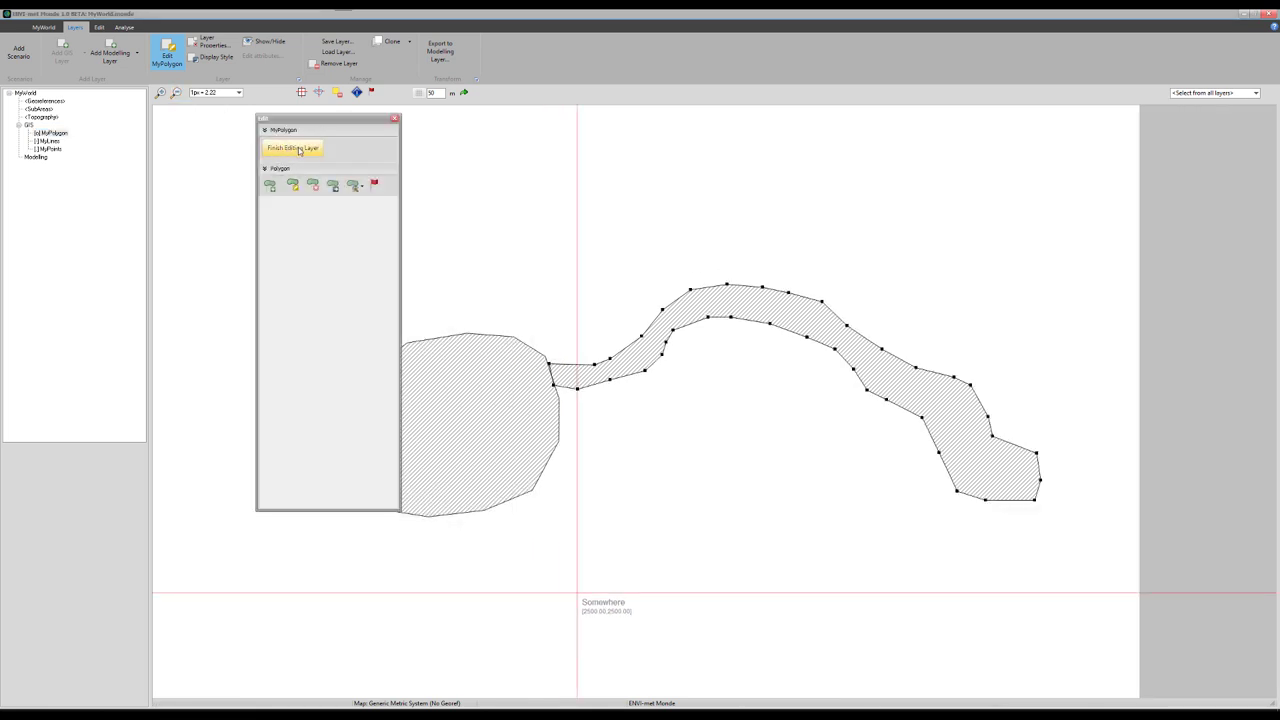
left_click(289, 150)
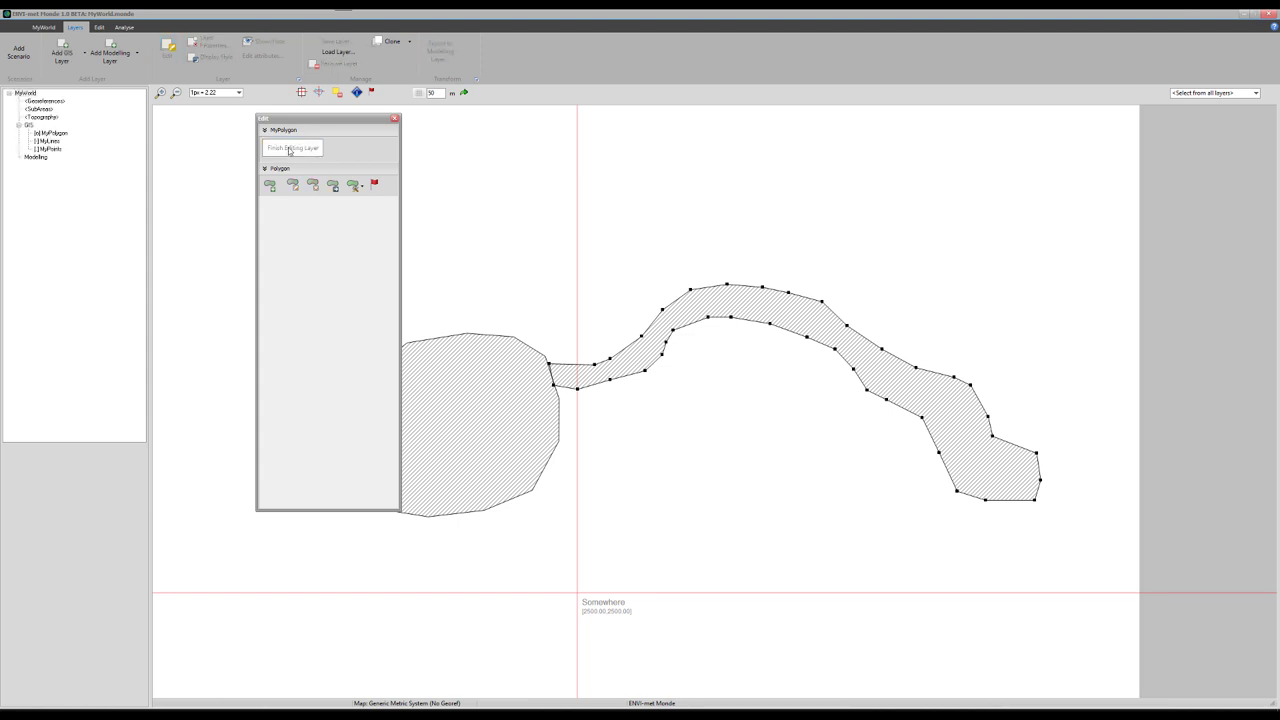
left_click_drag(313, 121, 92, 278)
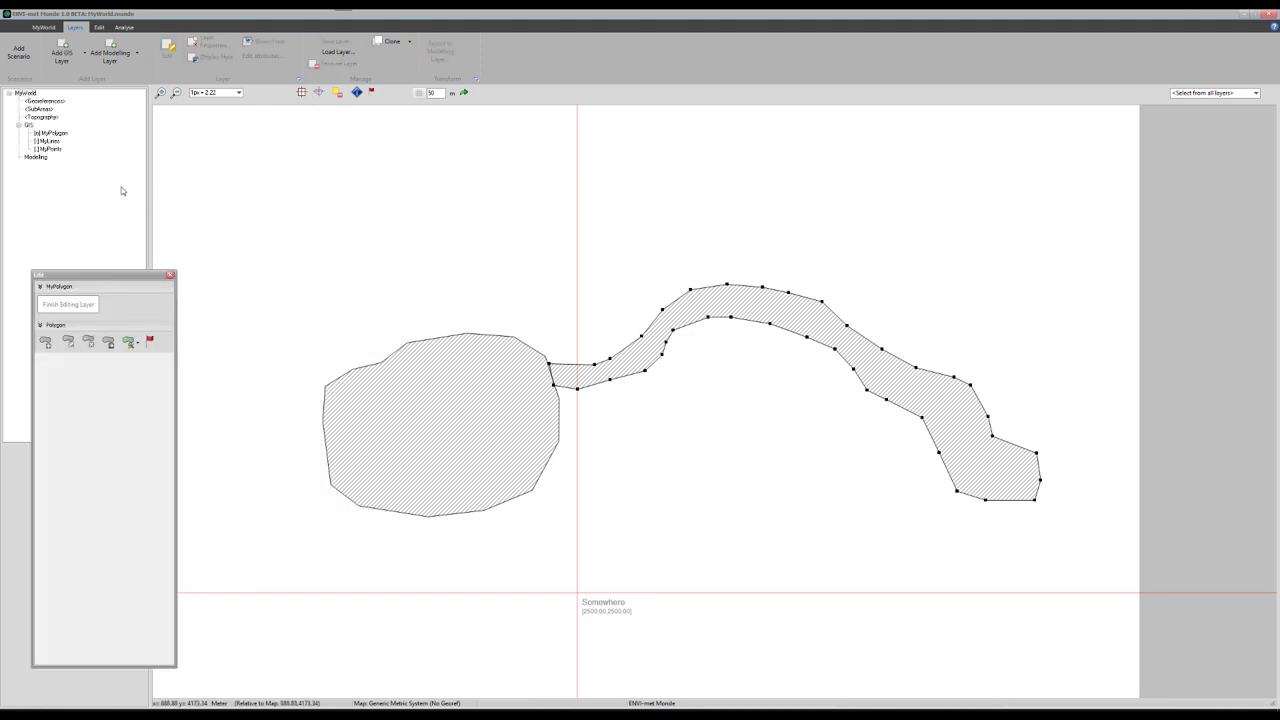
Step: Open the MyPoints layer for editing and digitize seven points in an arc along the north side of the rounded polygon
left_click(50, 149)
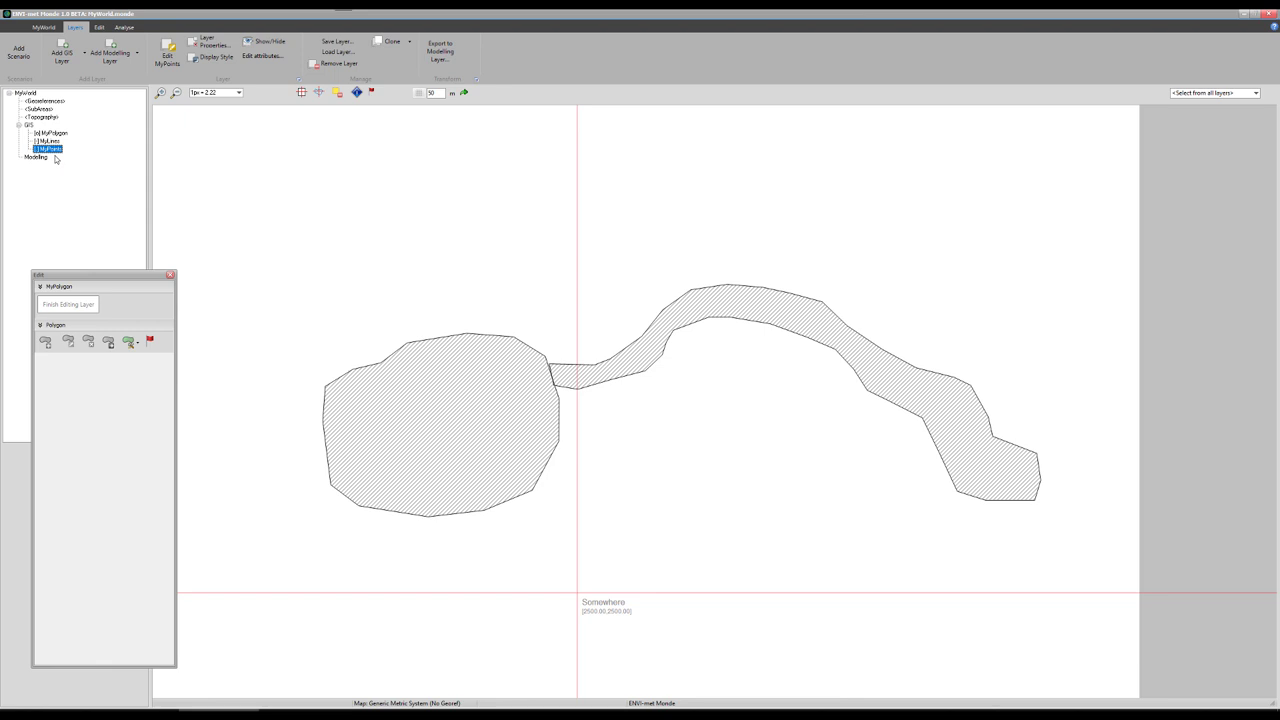
left_click(168, 54)
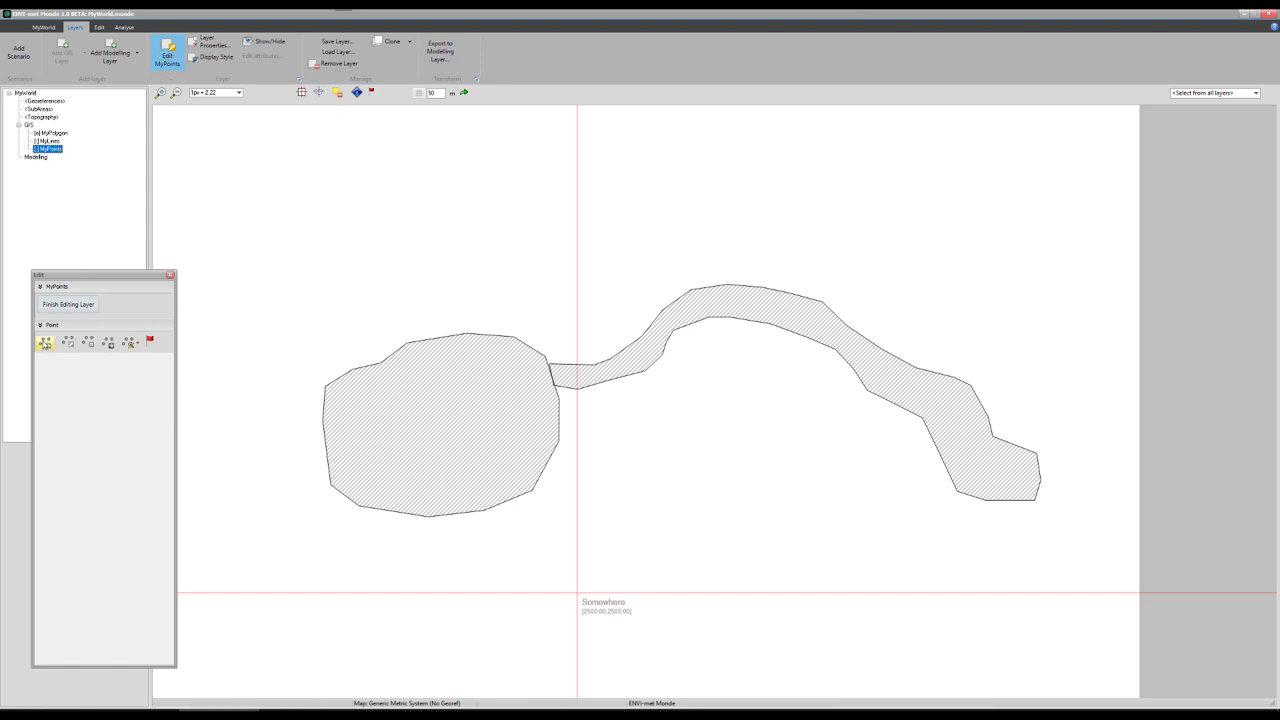
left_click(45, 343)
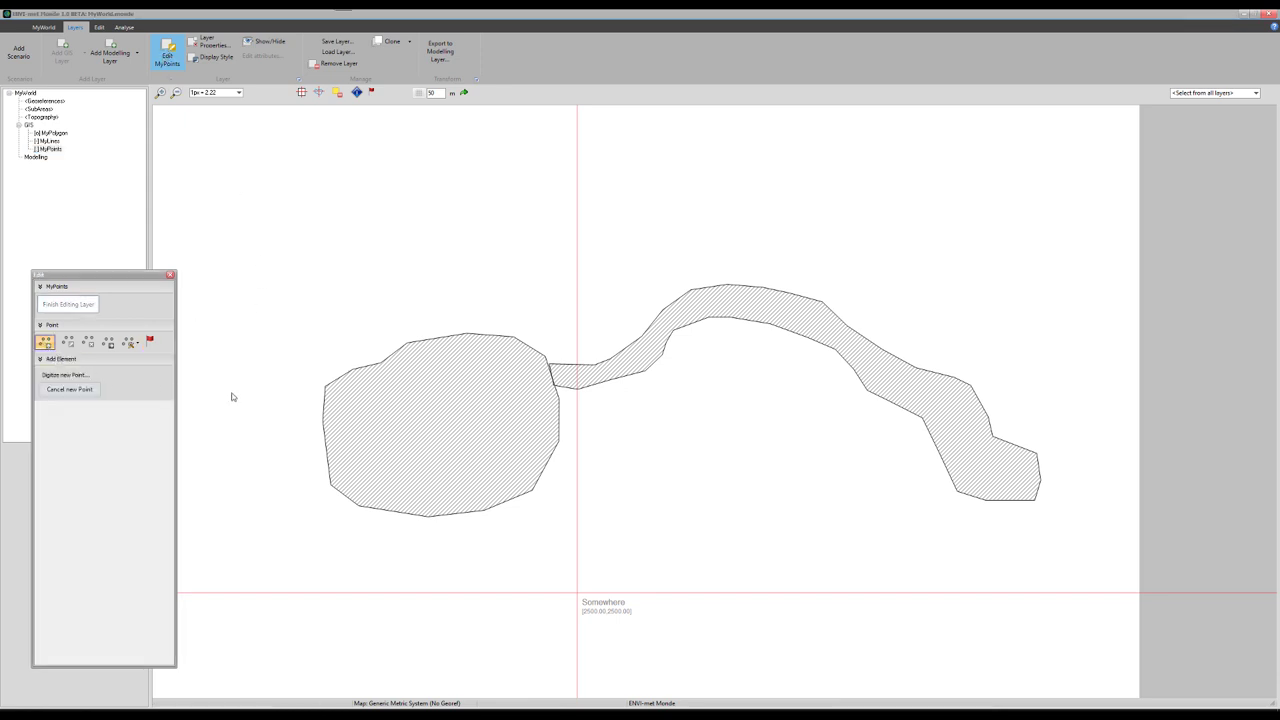
left_click(316, 358)
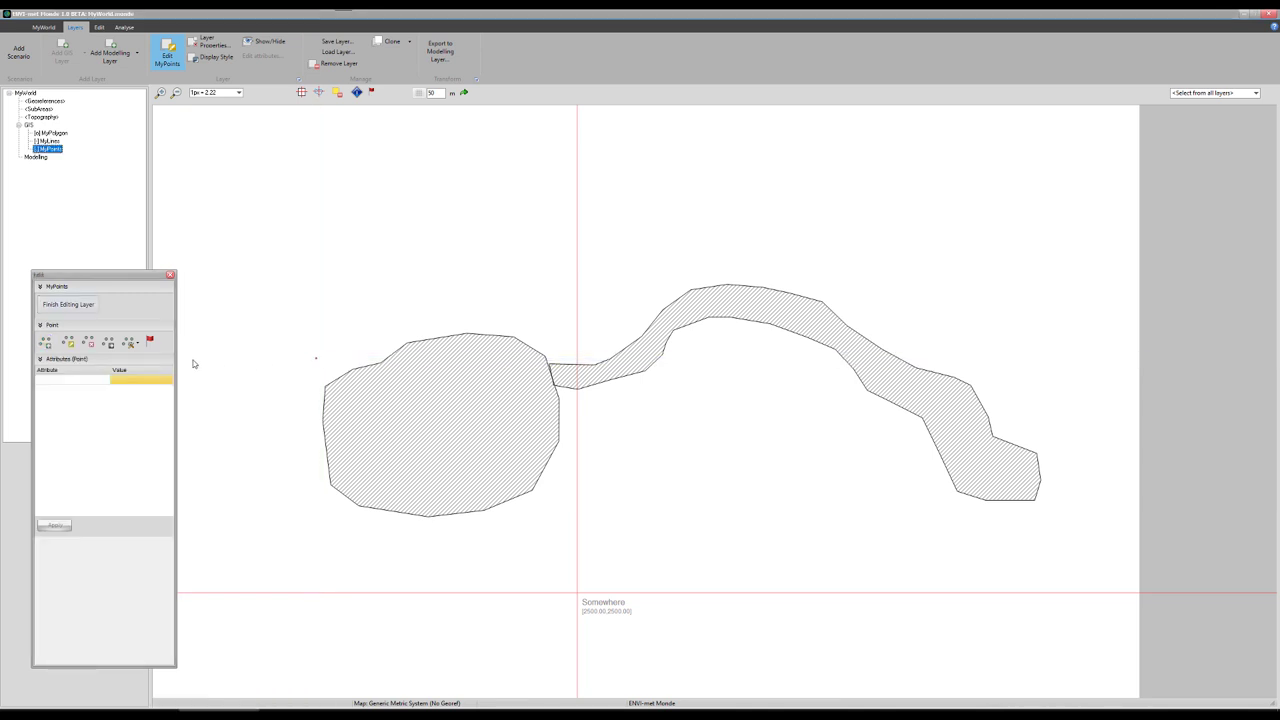
left_click(45, 343)
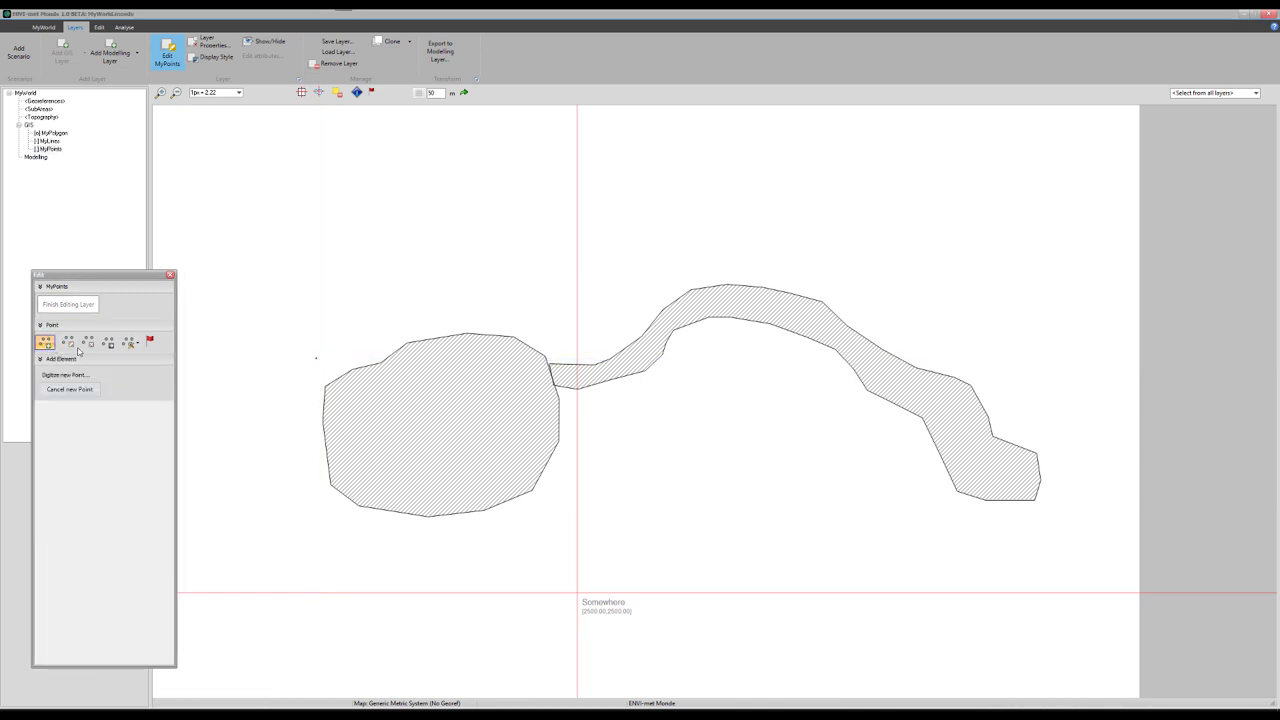
left_click(353, 333)
left_click(45, 343)
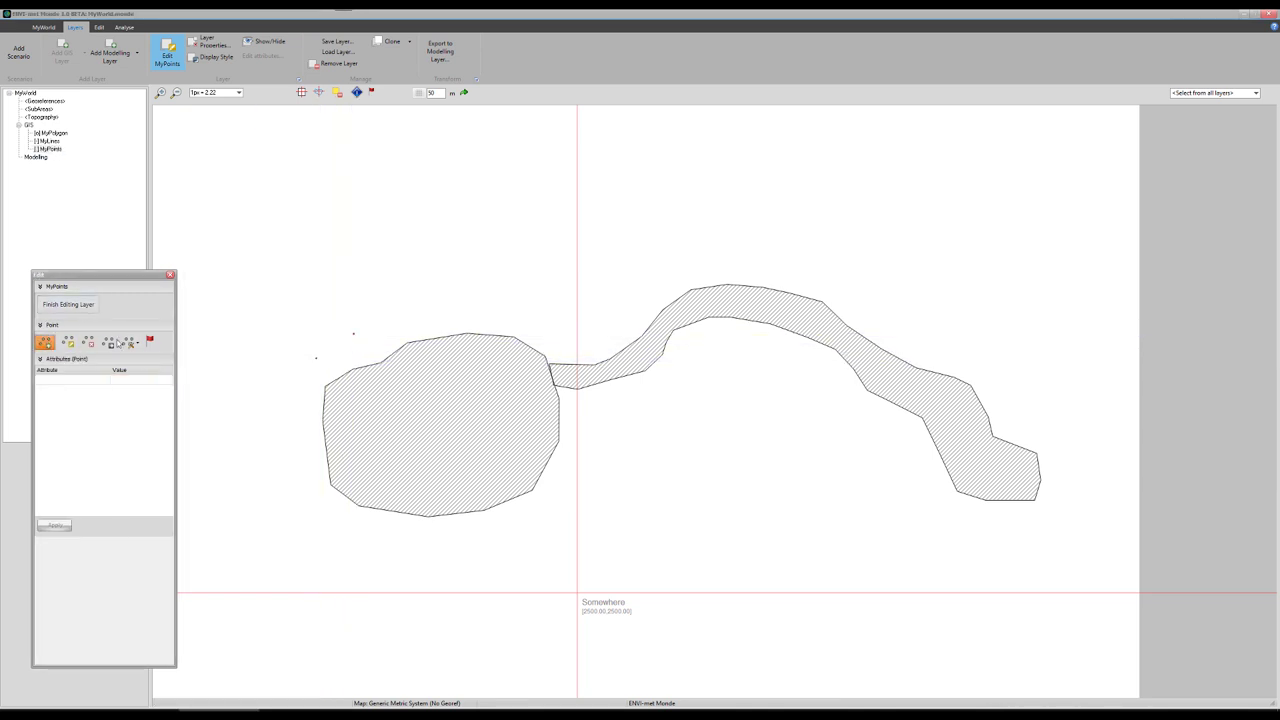
left_click(405, 315)
left_click(45, 343)
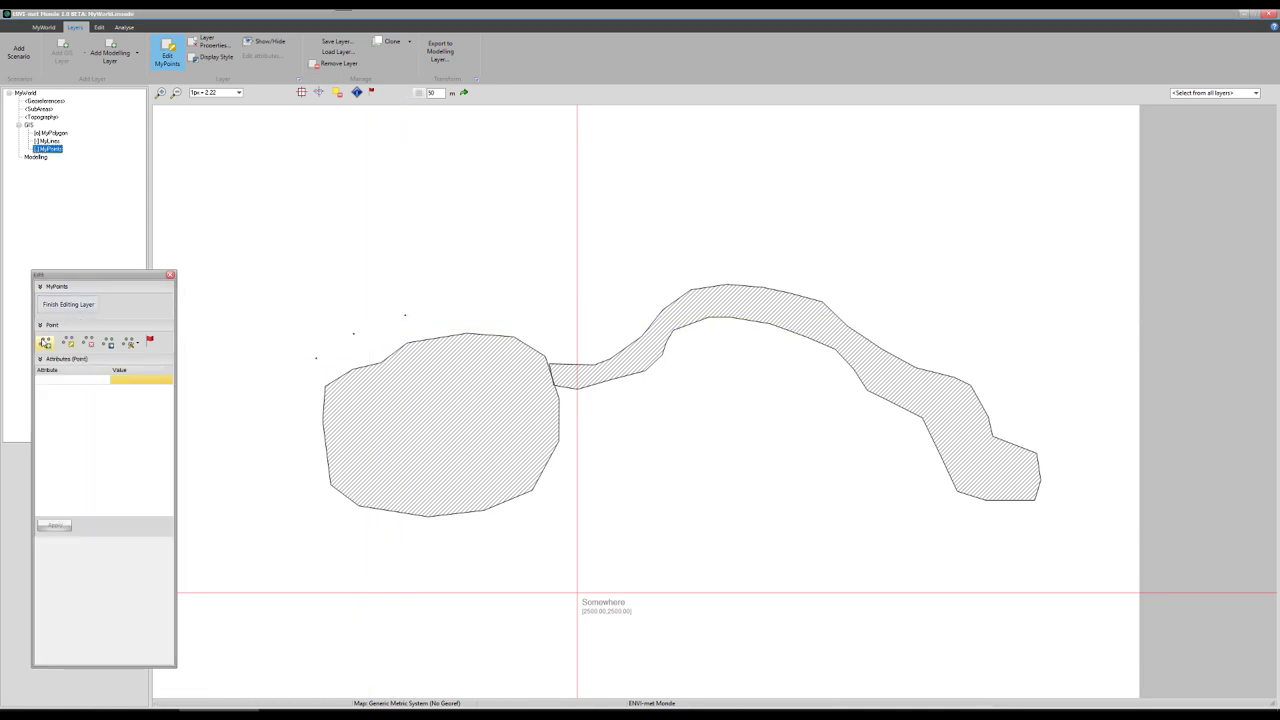
left_click(448, 304)
left_click(45, 343)
left_click(498, 305)
left_click(45, 343)
left_click(542, 320)
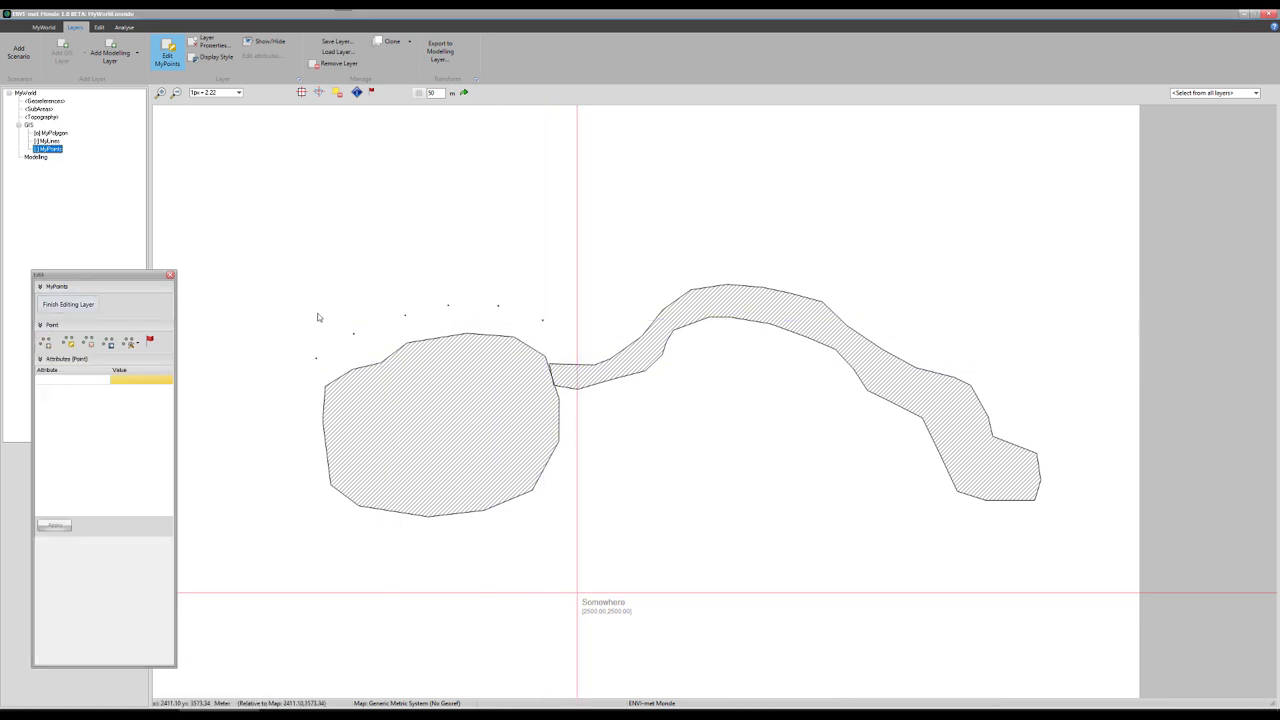
left_click(45, 343)
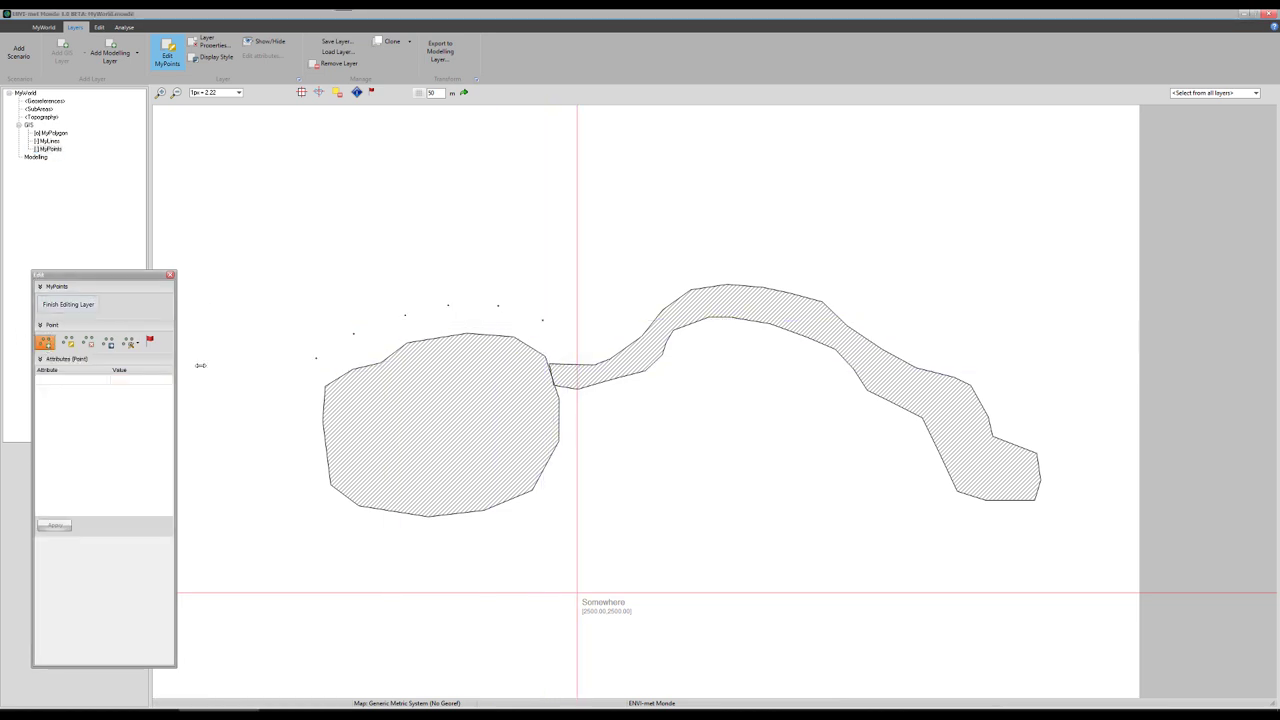
left_click(600, 328)
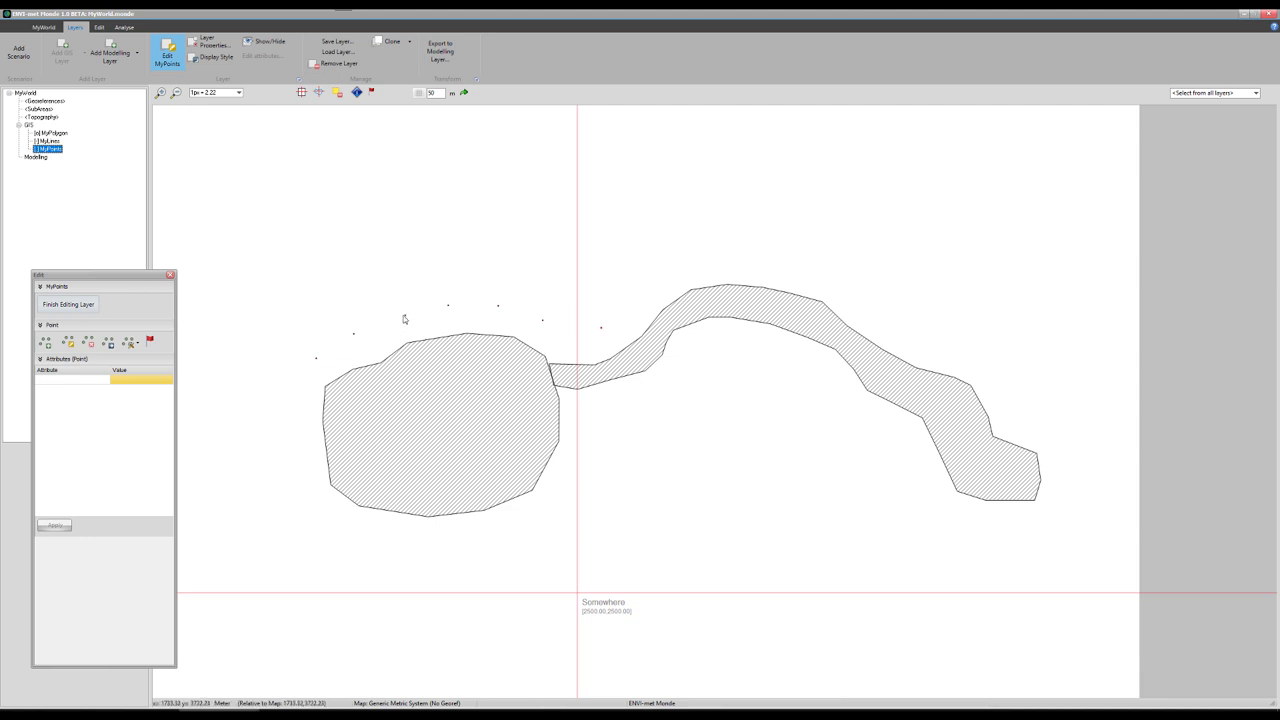
Step: Delete the second point from the west end of the MyPoints arc and select its eastern neighbour
left_click(160, 93)
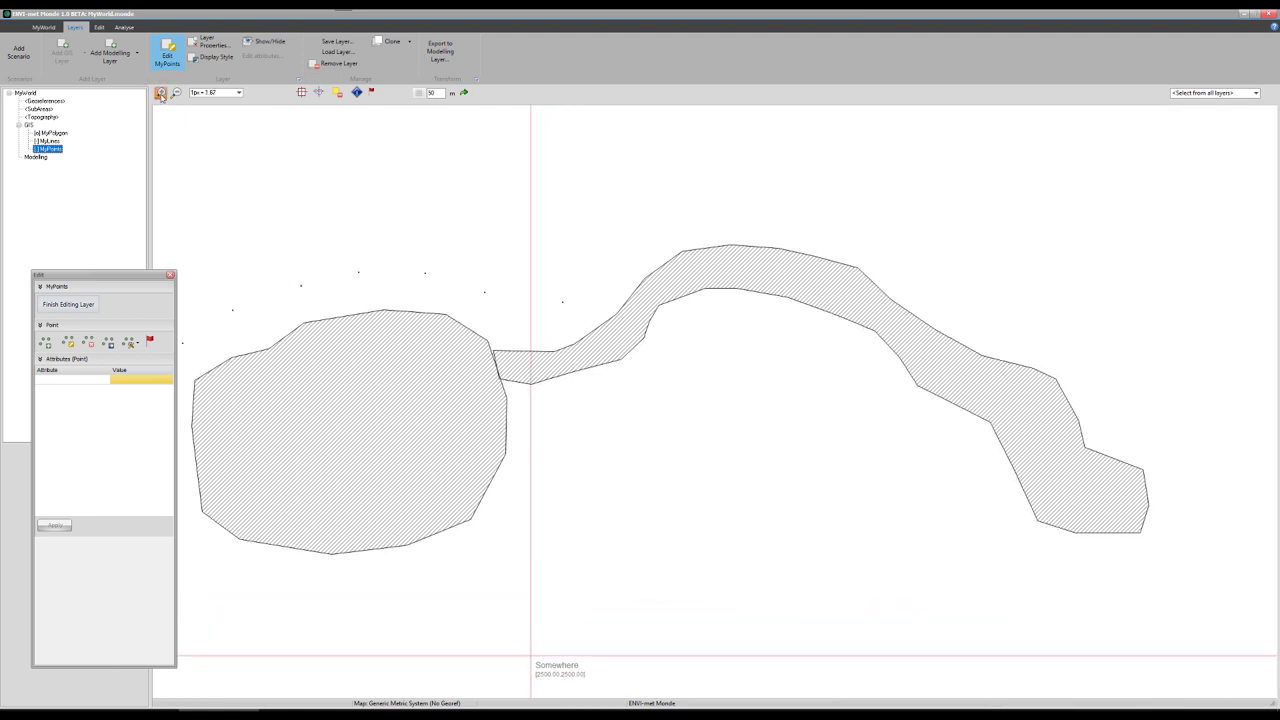
left_click(160, 93)
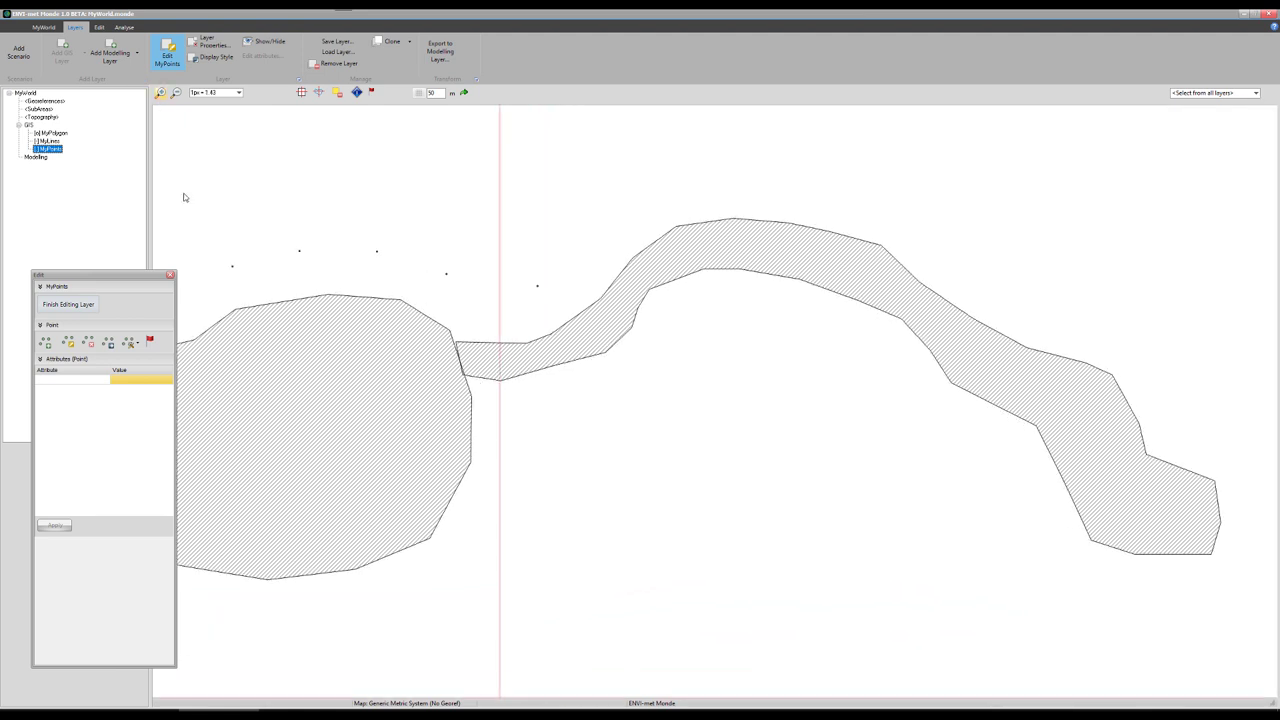
left_click(90, 345)
left_click(90, 345)
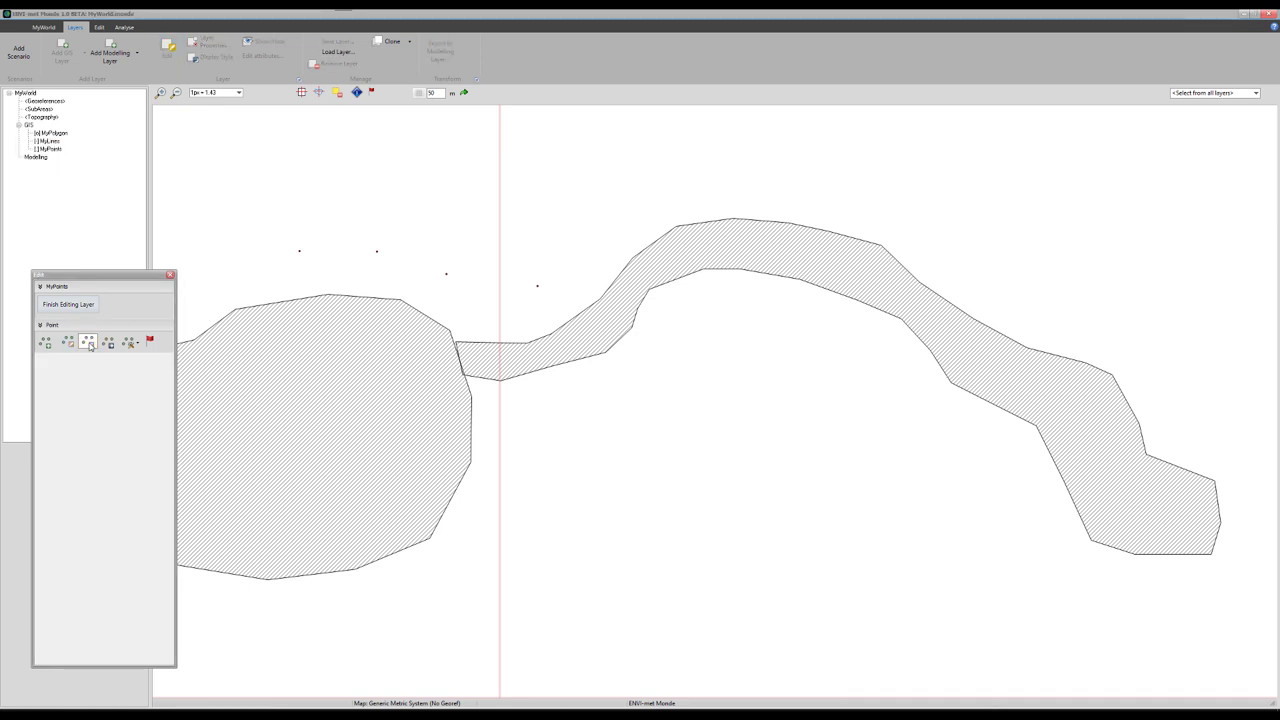
left_click(299, 254)
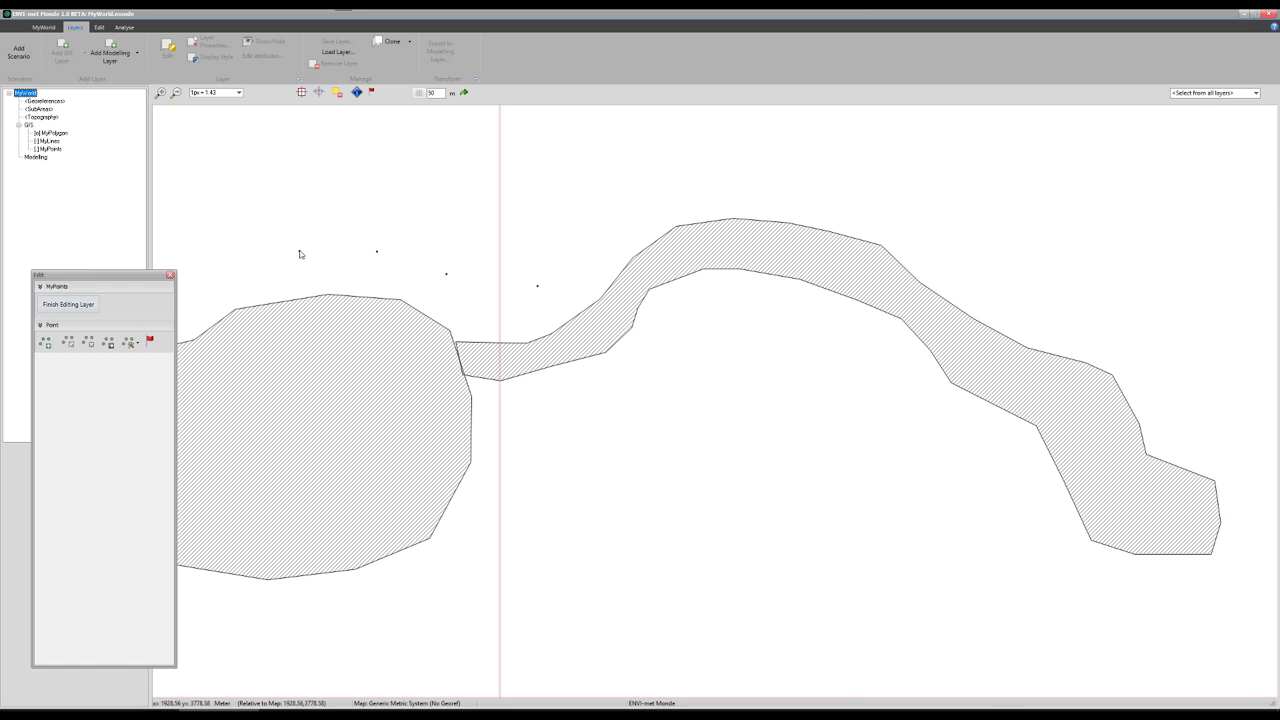
left_click(299, 254)
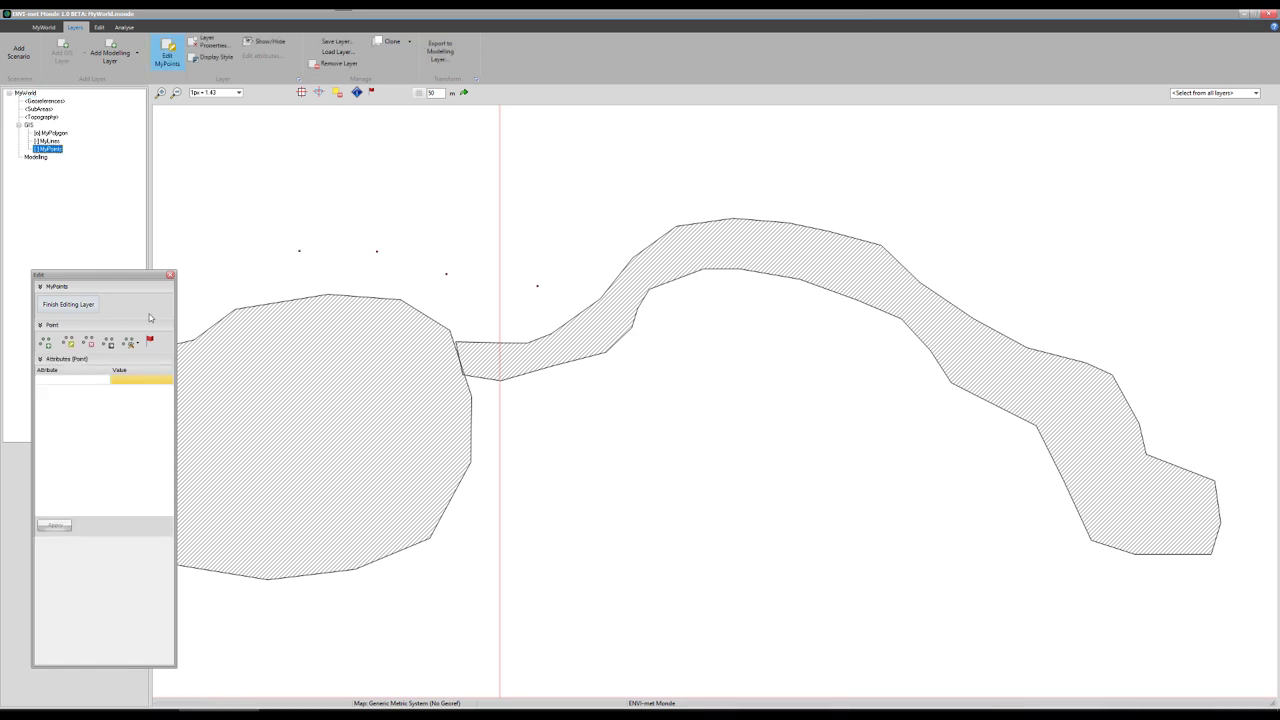
Step: Move three MyPoints points along the arc closer to the rounded polygon's north edge and finish editing the layer
left_click(110, 343)
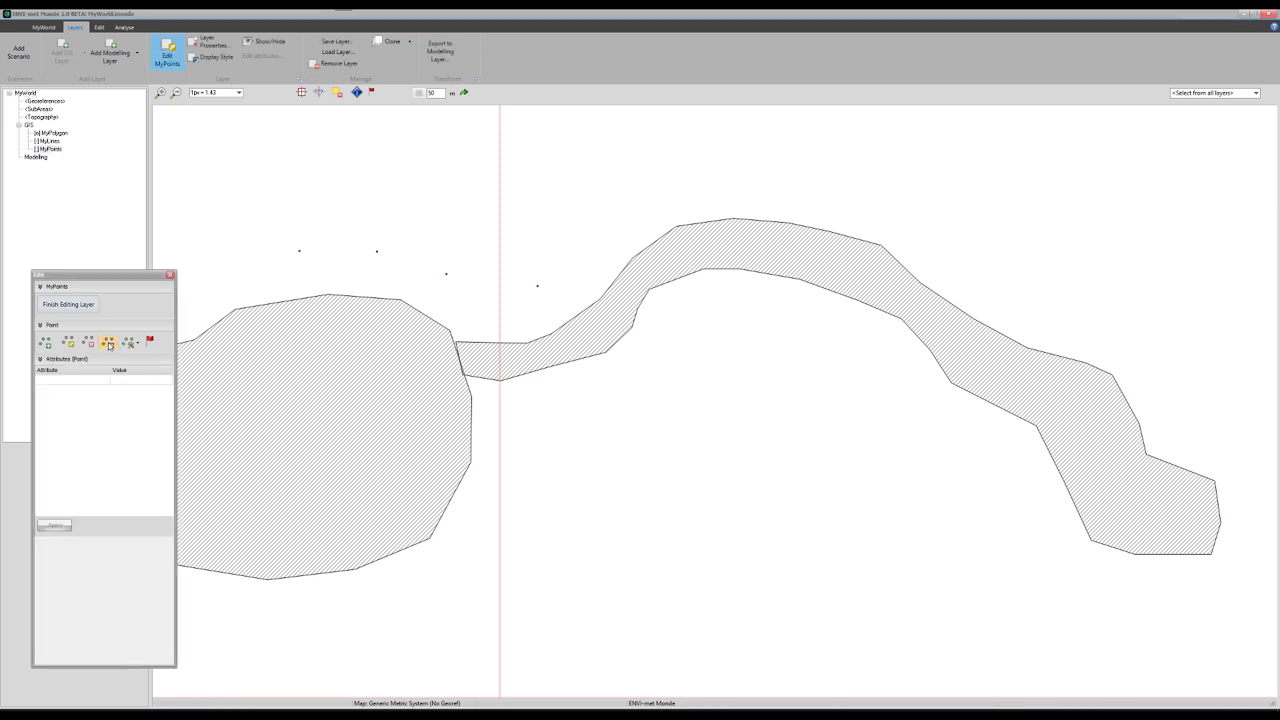
left_click(298, 254)
left_click_drag(298, 254, 320, 274)
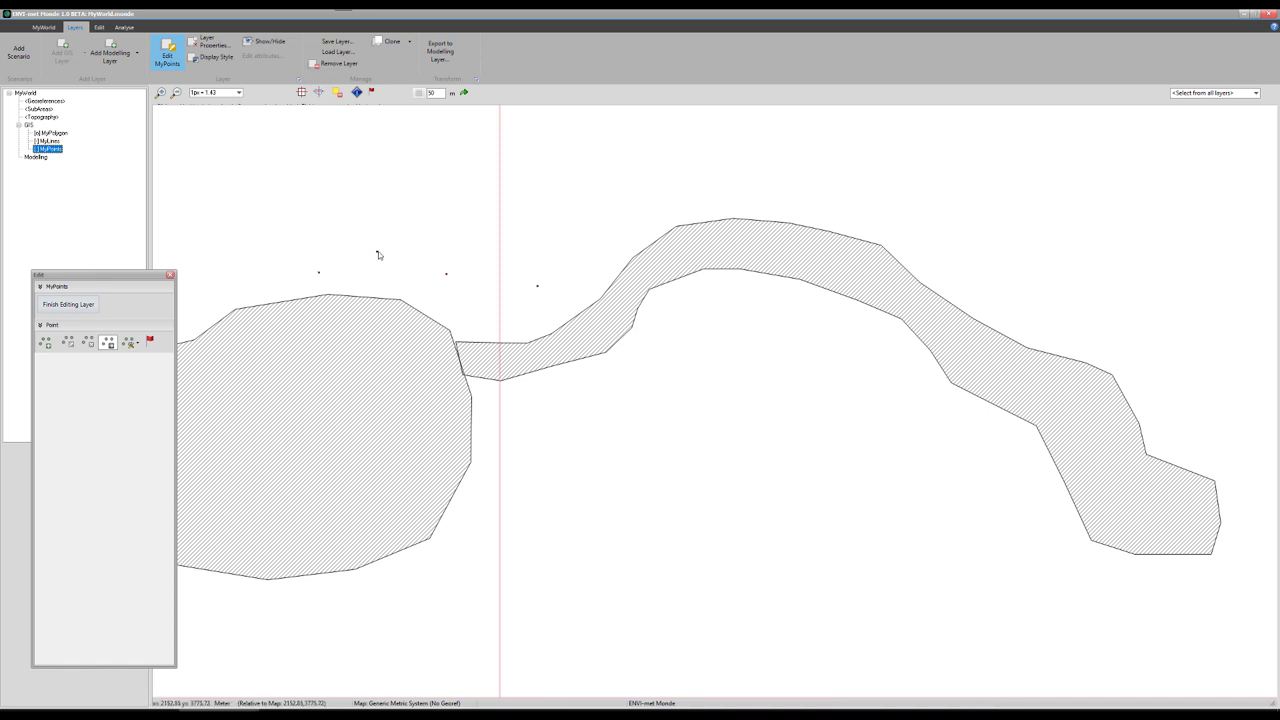
left_click_drag(377, 256, 354, 273)
left_click_drag(447, 277, 391, 279)
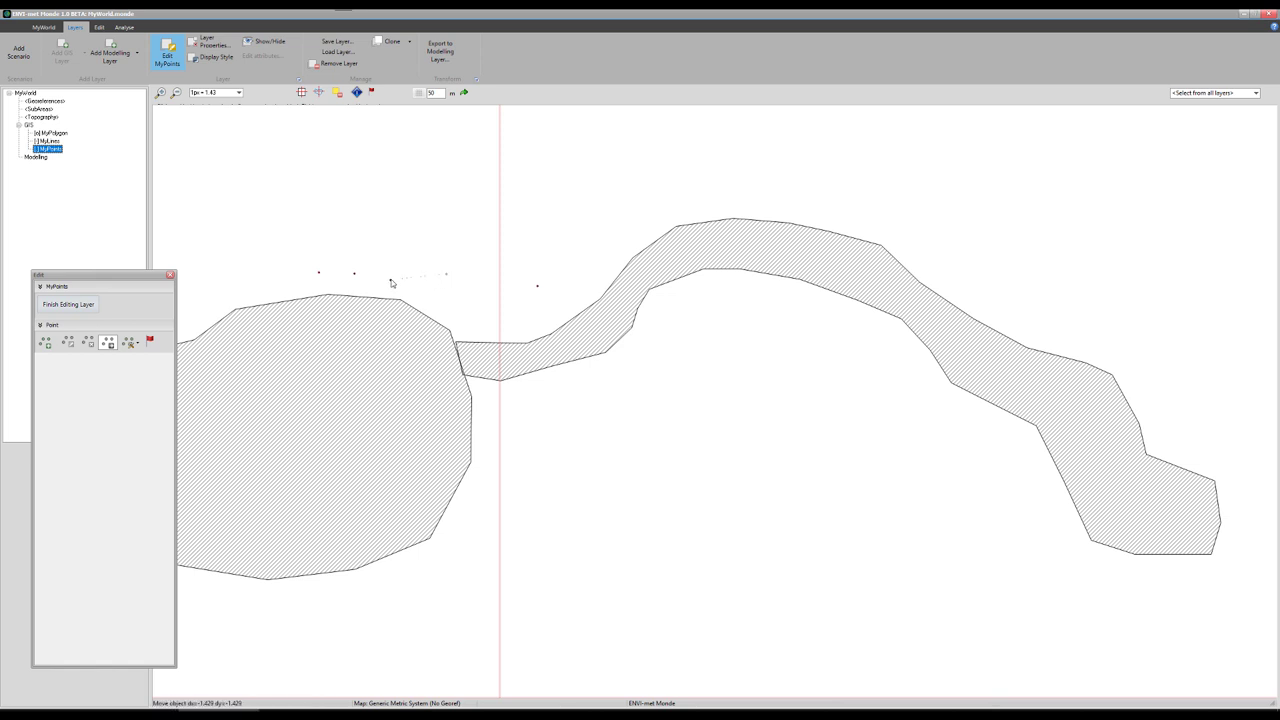
left_click(69, 305)
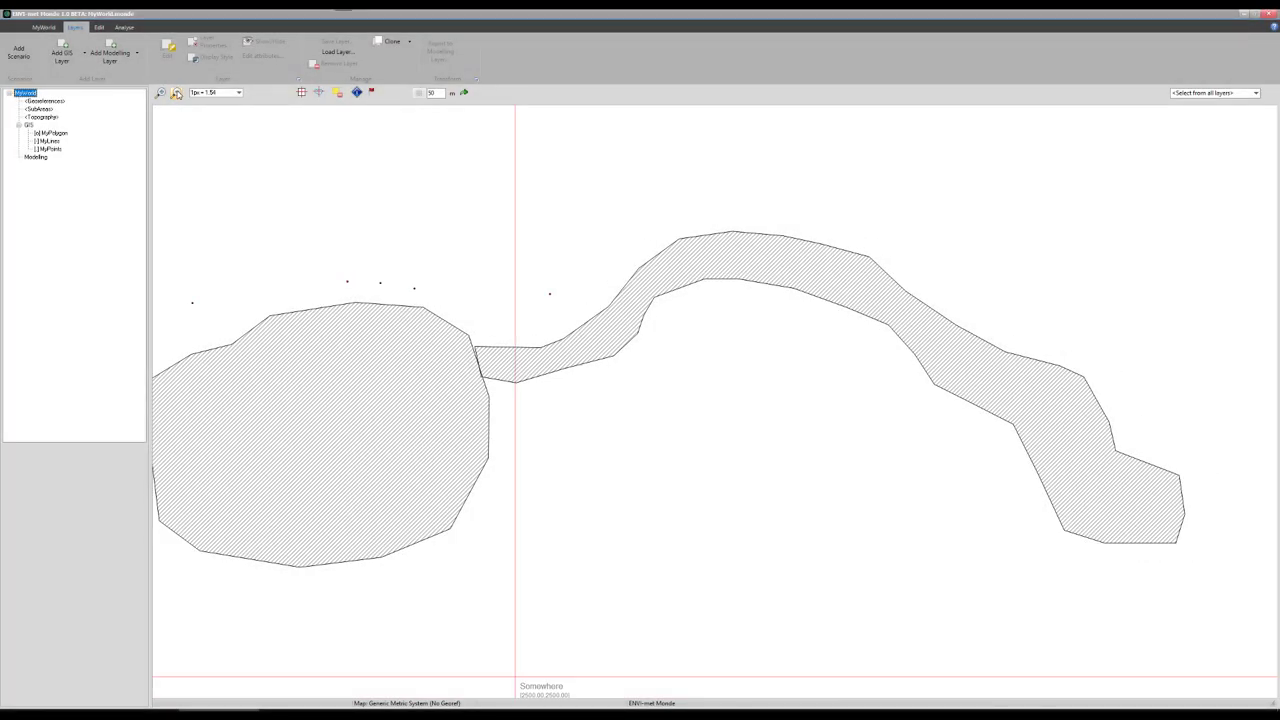
Step: Open the layer properties of MyPoints and shift the properties window slightly west over the map
left_click(176, 93)
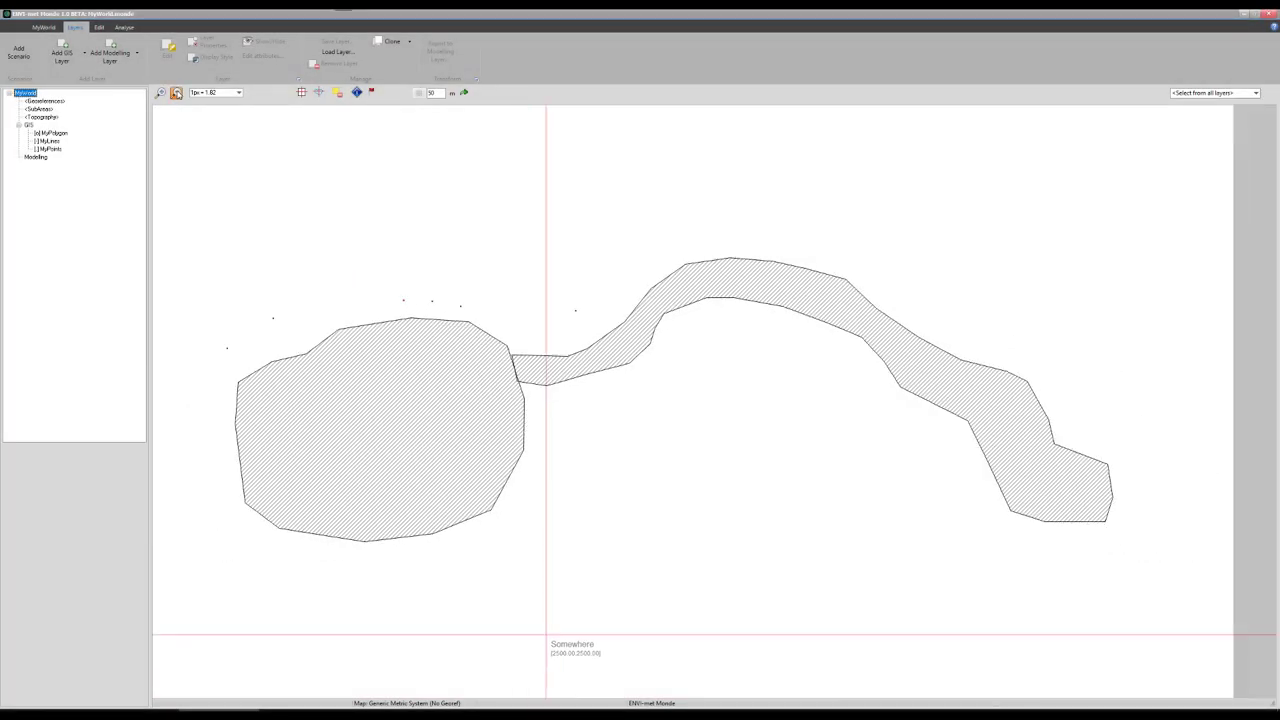
left_click(176, 93)
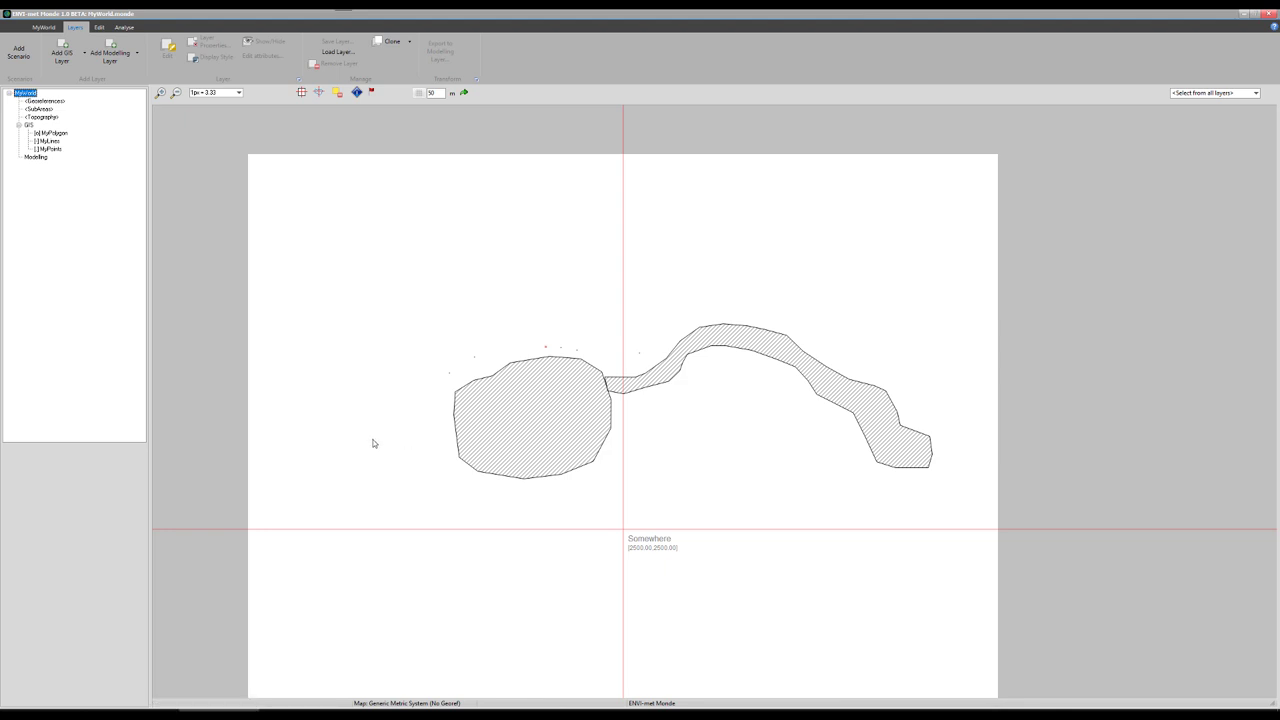
left_click(493, 407)
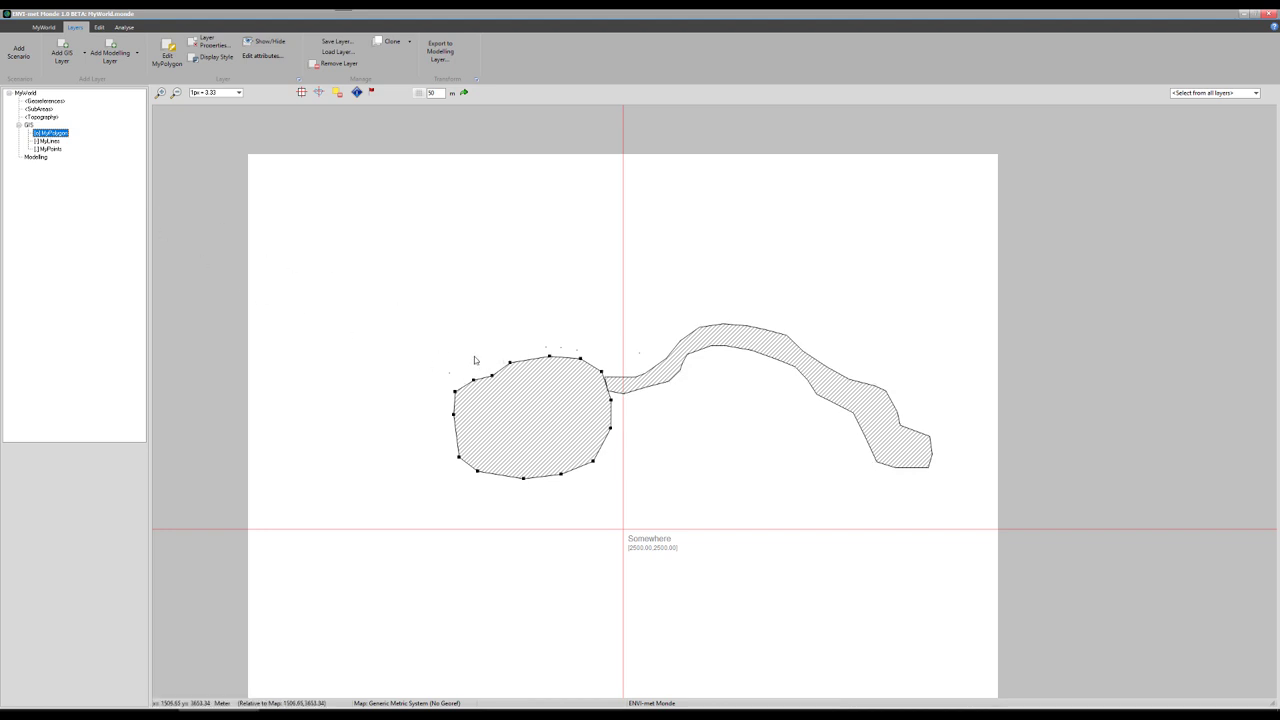
left_click(49, 149)
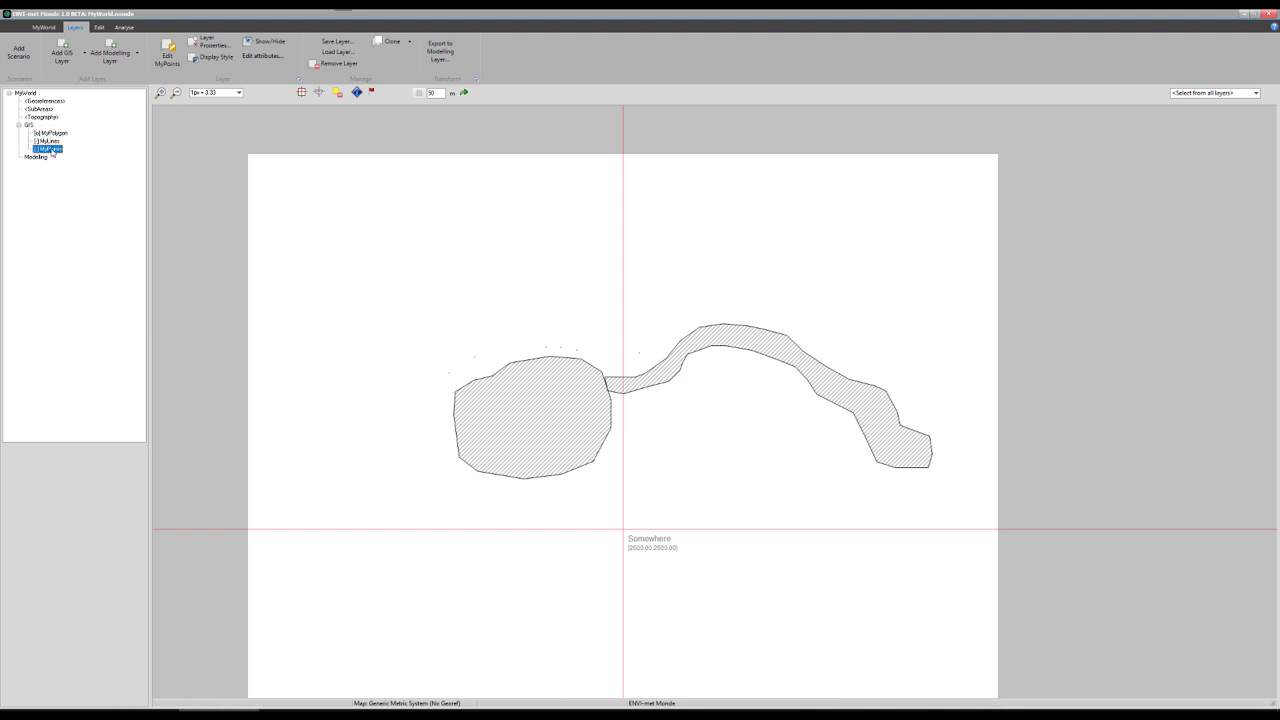
left_click(201, 46)
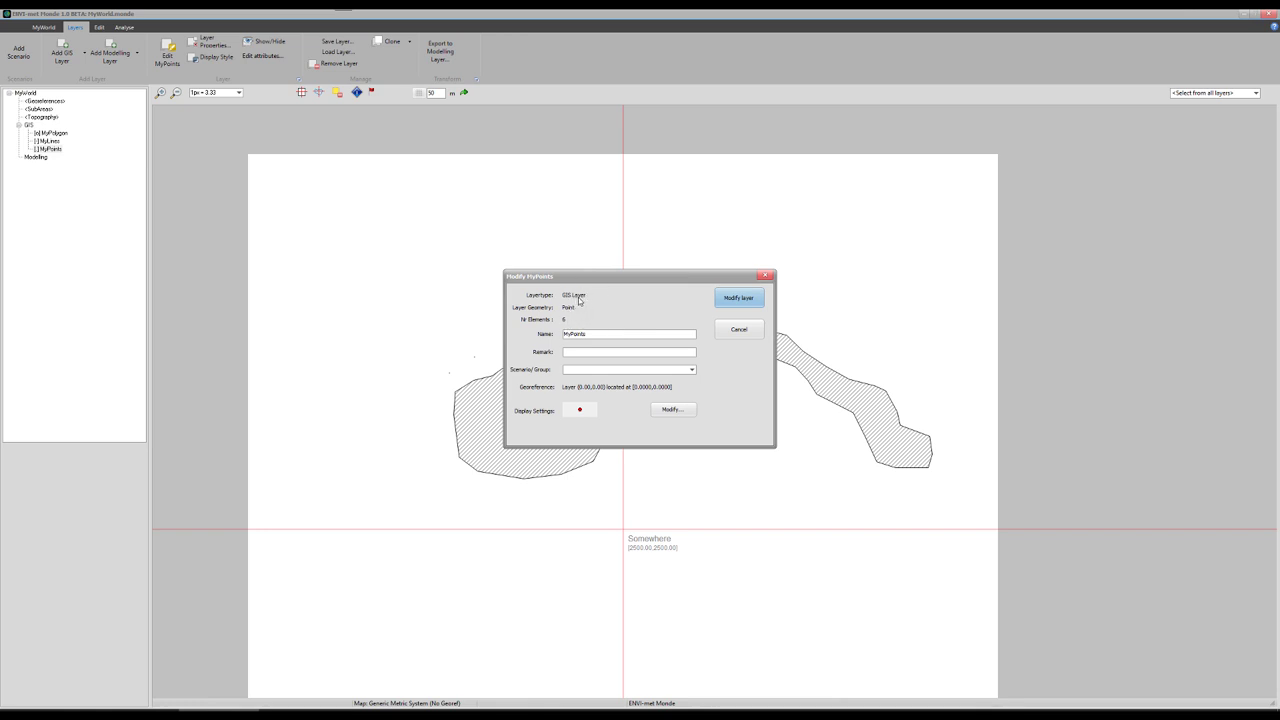
left_click_drag(572, 276, 510, 273)
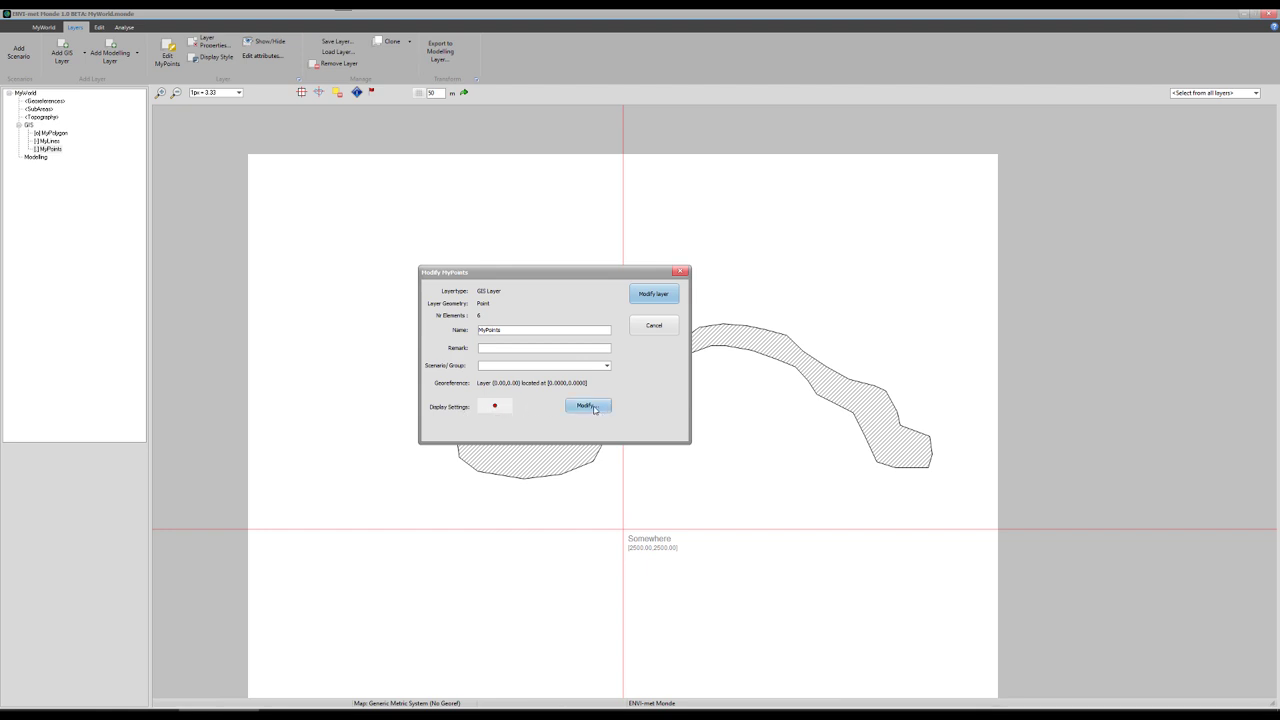
Step: Set the MyPoints display to a green fill colour with point symbol size 20 and apply it to the layer
left_click(587, 406)
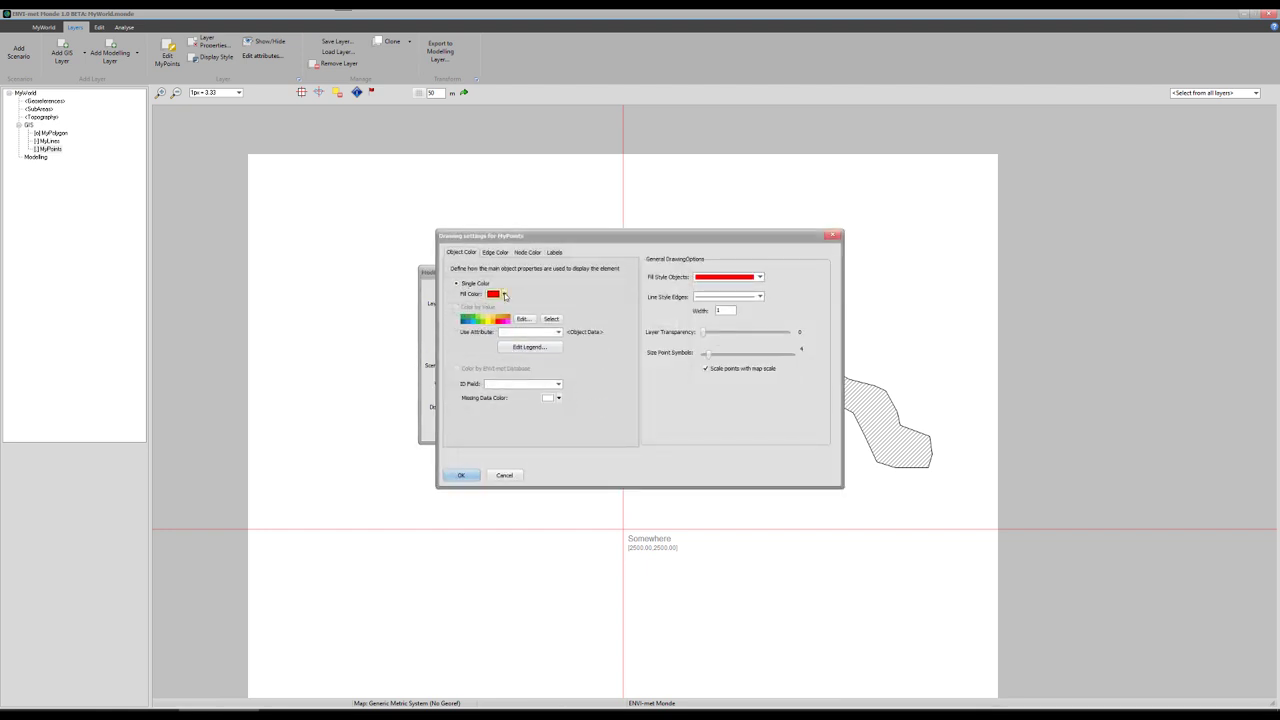
left_click(505, 295)
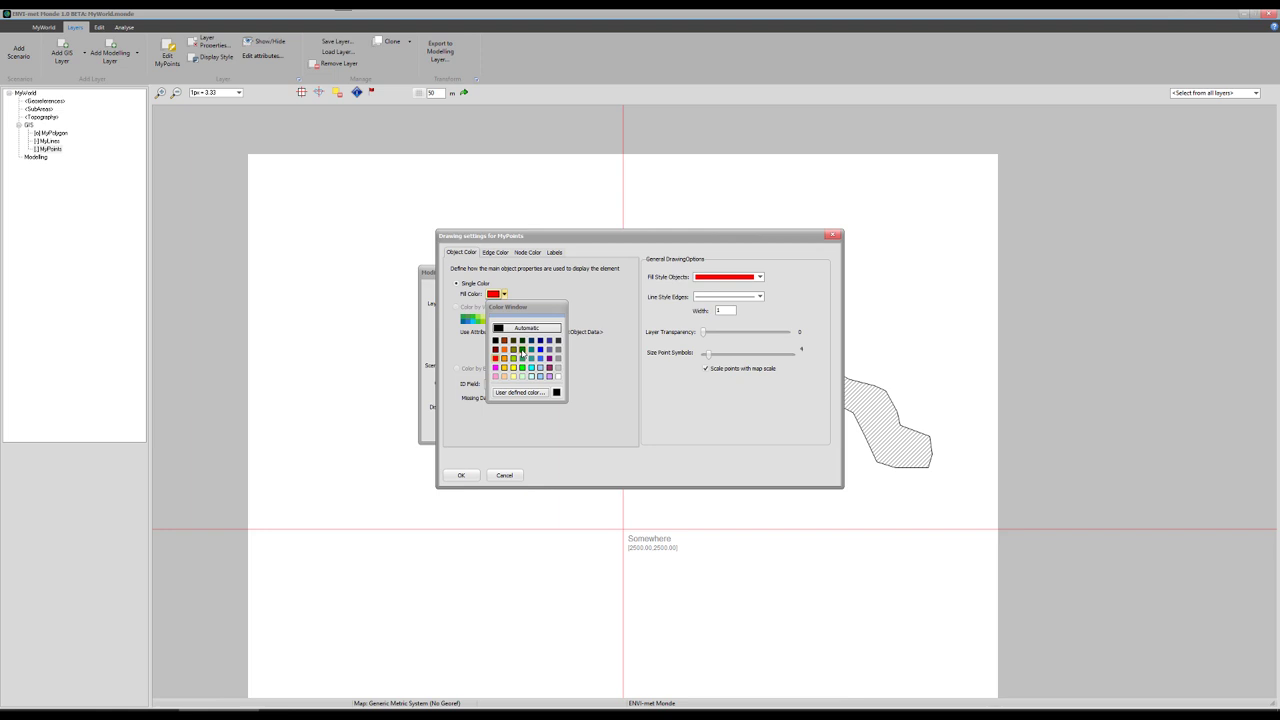
left_click(521, 351)
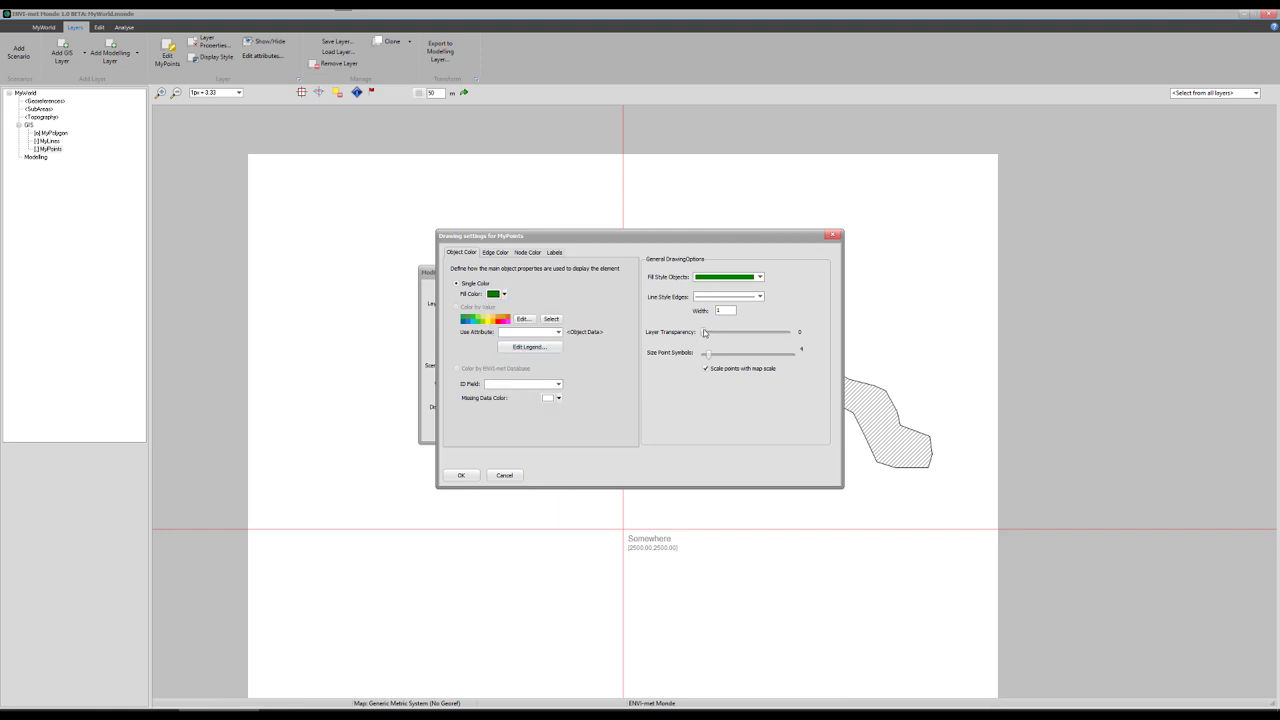
left_click_drag(709, 355, 720, 355)
left_click(461, 475)
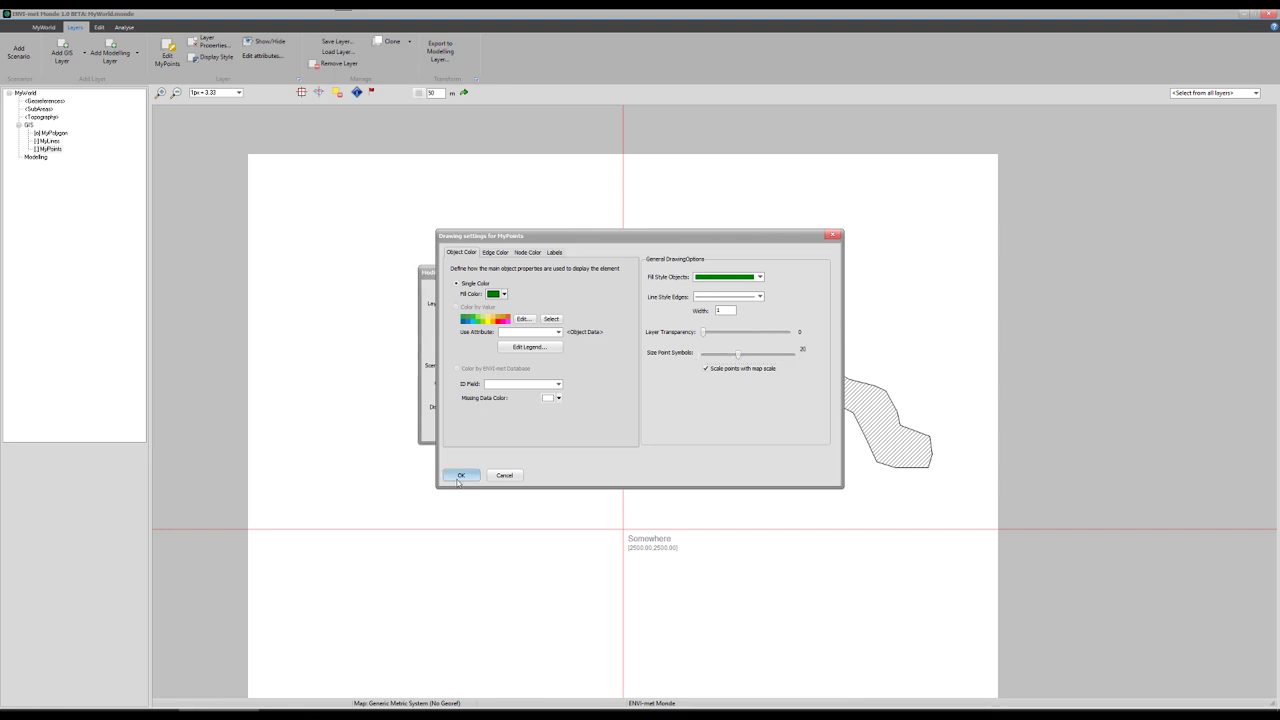
left_click(654, 294)
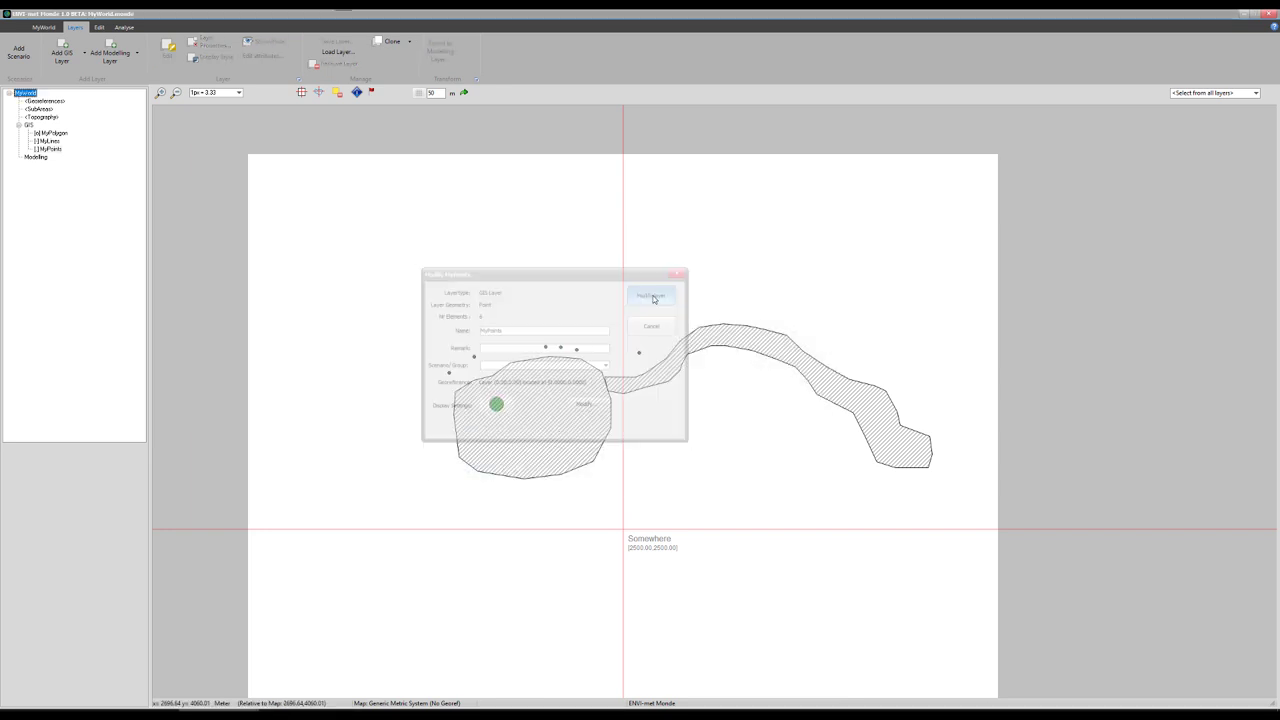